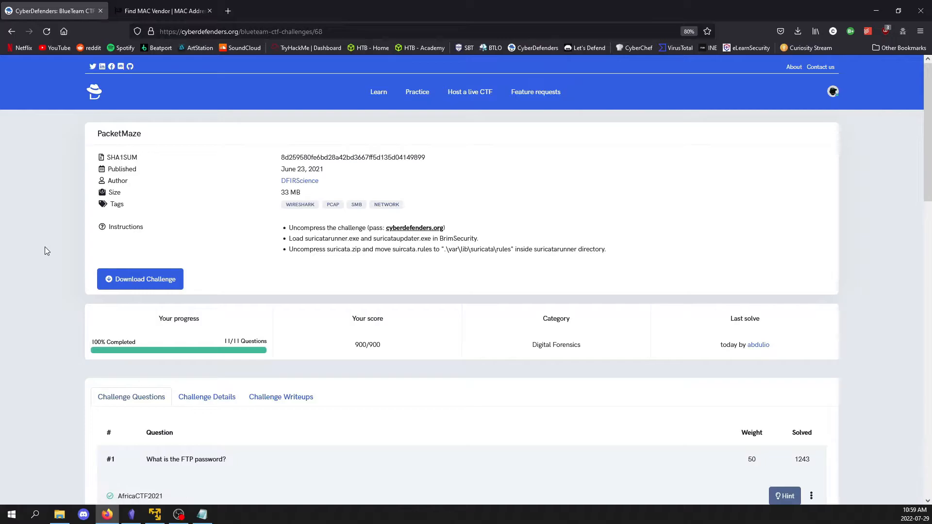
Read the PacketMaze challenge details and tool list, and return to the challenge questions
left_click(214, 397)
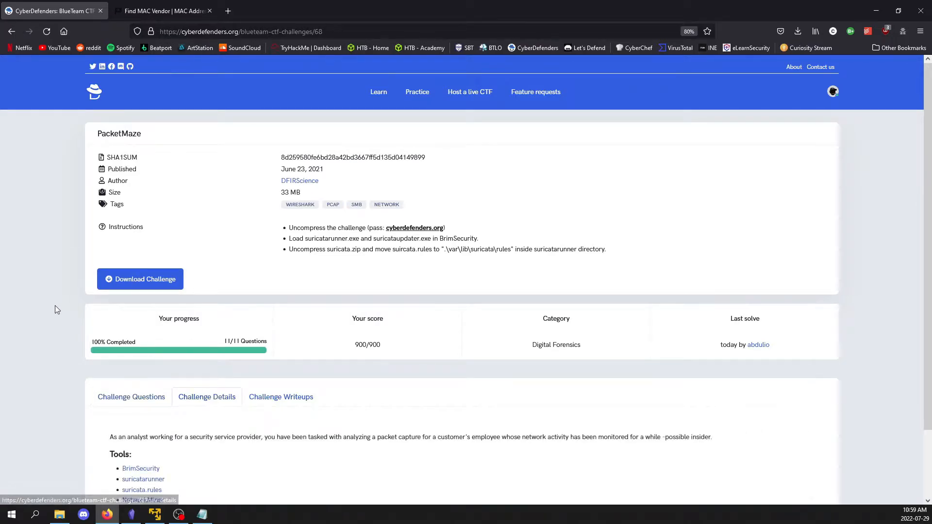
scroll(55, 306, "down", 3)
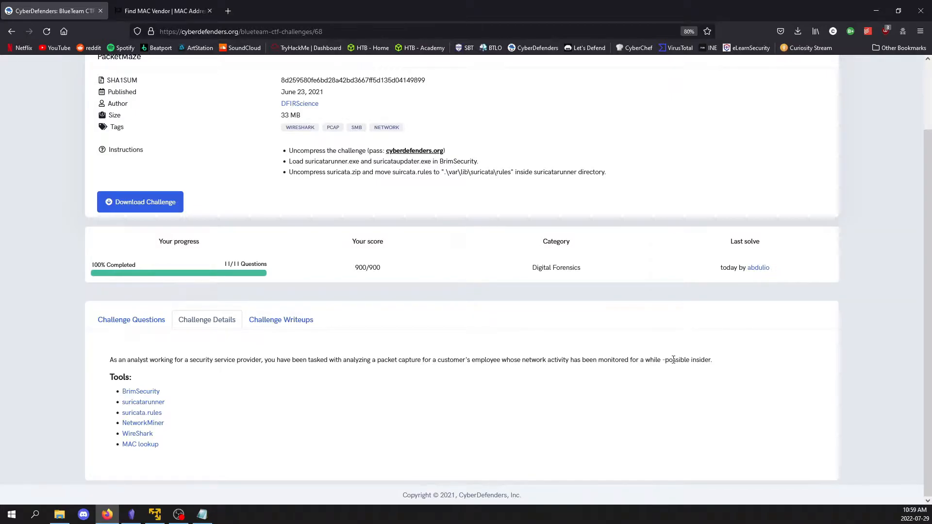
scroll(164, 290, "up", 2)
left_click(131, 391)
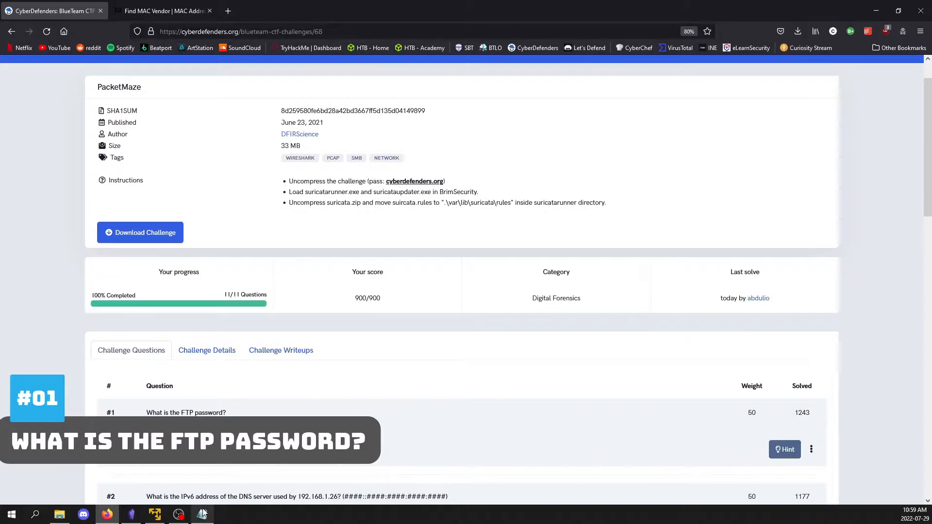
Switch to the capture in Wireshark on the Kali virtual machine and filter the packets by ftp
left_click(154, 514)
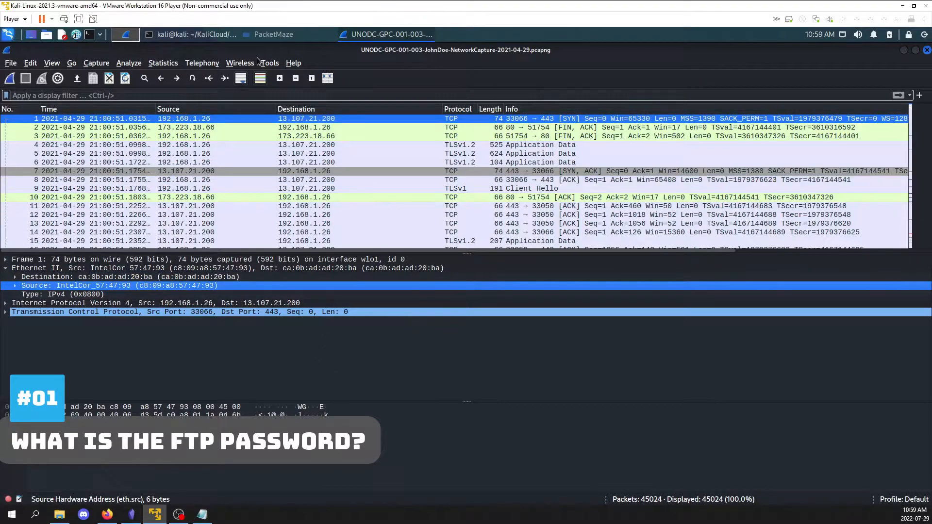
left_click(220, 37)
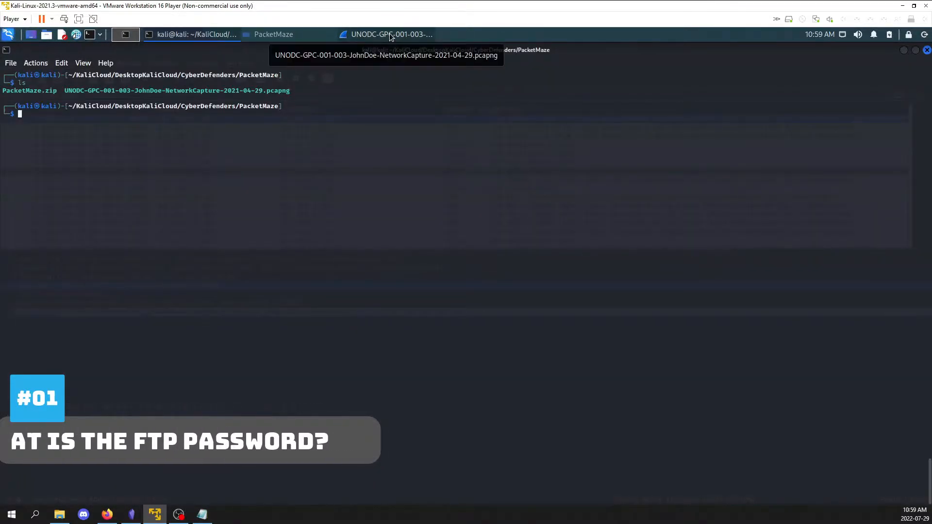
left_click(390, 35)
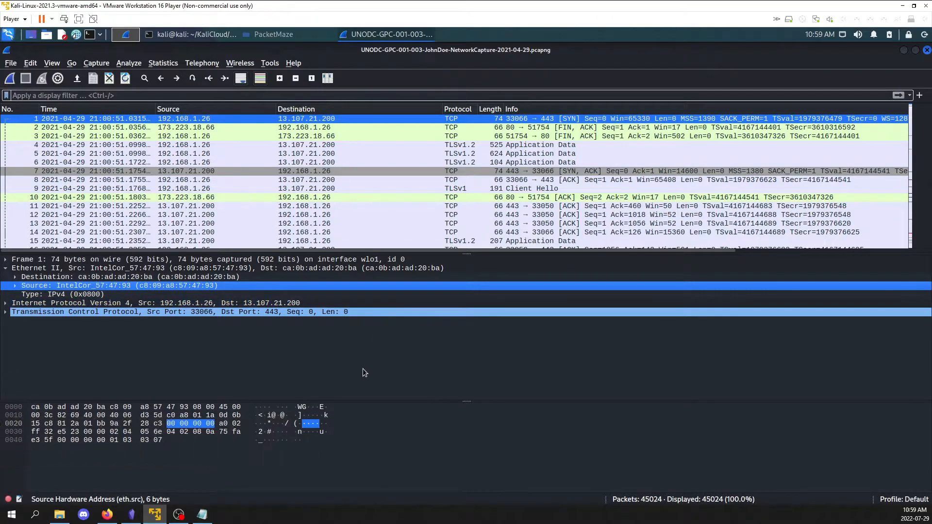
left_click(257, 95)
type("ftp")
key("Return")
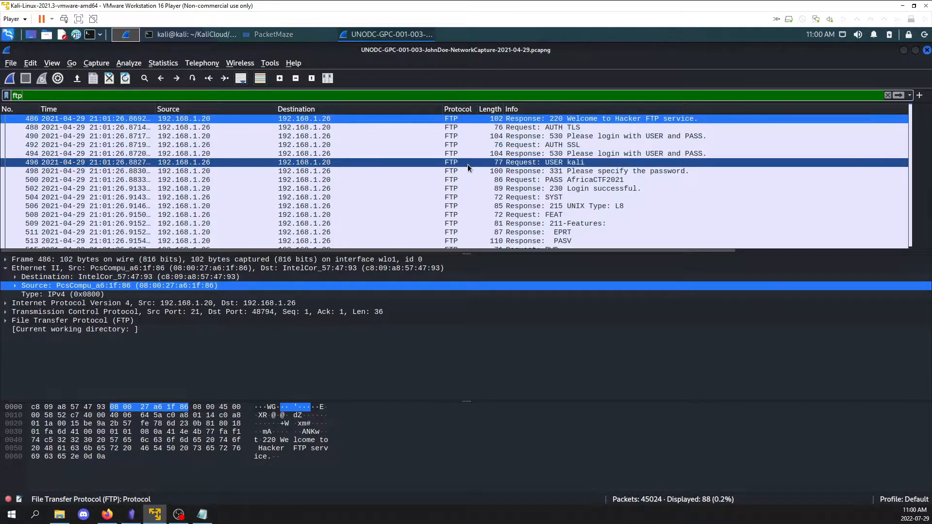
Follow the TCP stream of the FTP PASS request in packet 500 to read the login exchange, and close the stream window
left_click(532, 181)
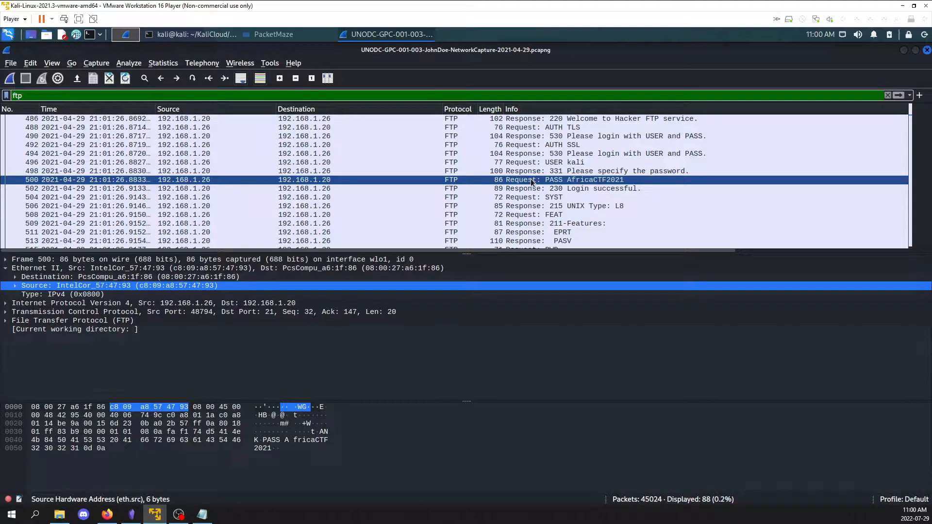
right_click(532, 182)
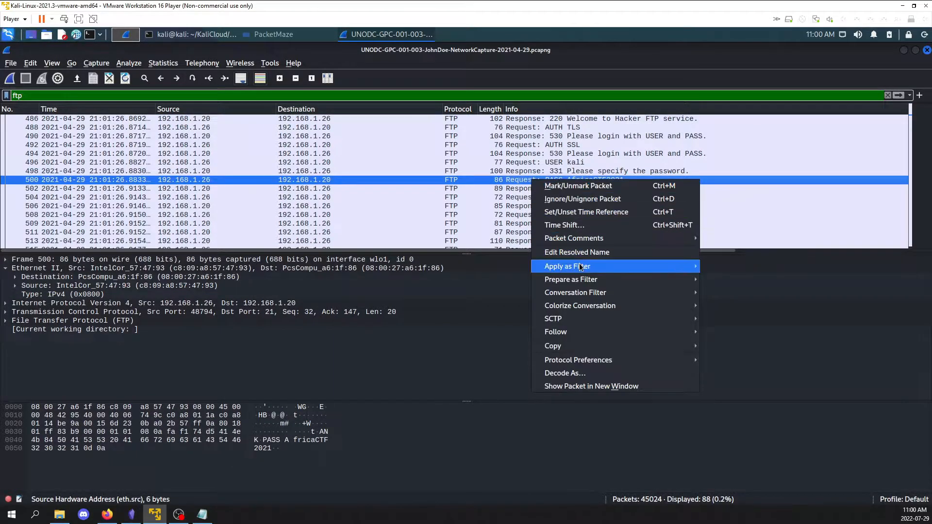
left_click(755, 333)
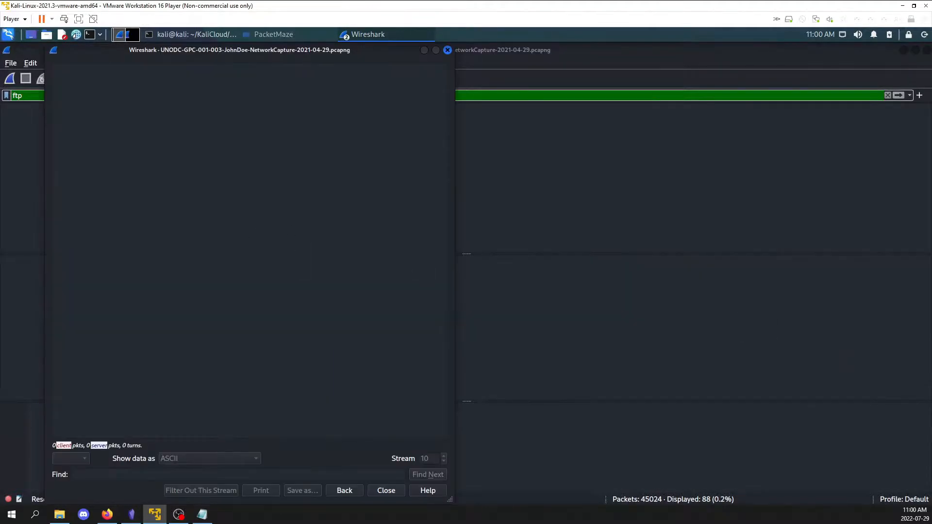
left_click_drag(147, 139, 63, 122)
left_click(101, 149)
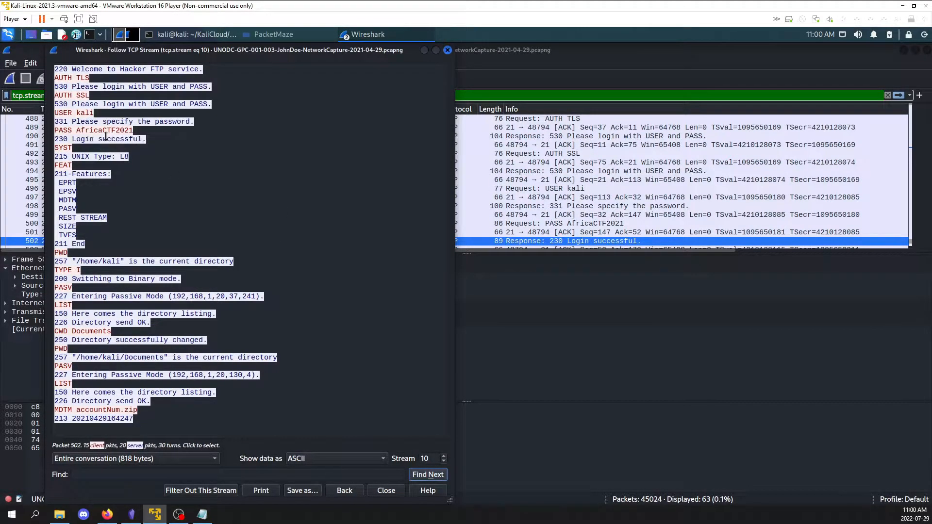
left_click(447, 50)
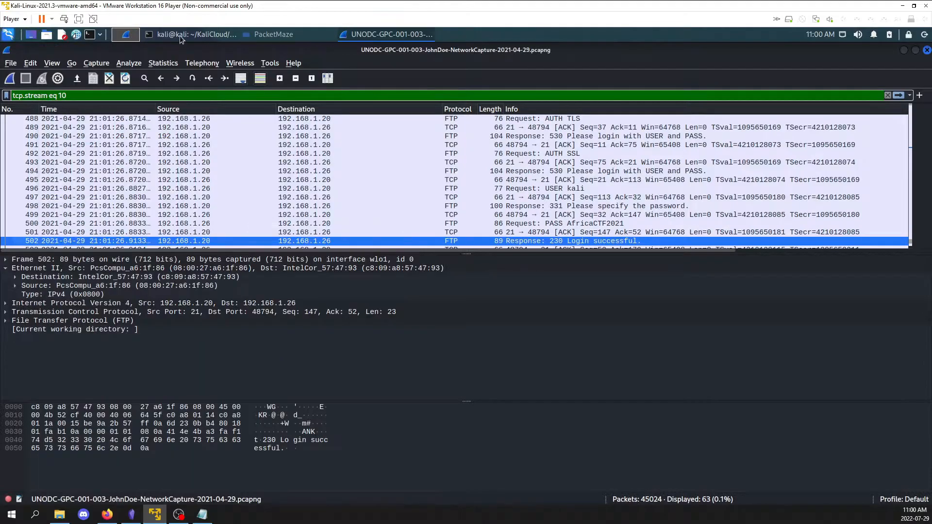
Read question #2 in the browser, filter the Wireshark capture by dns and select the IPv6 DNS response in packet 475
left_click(107, 514)
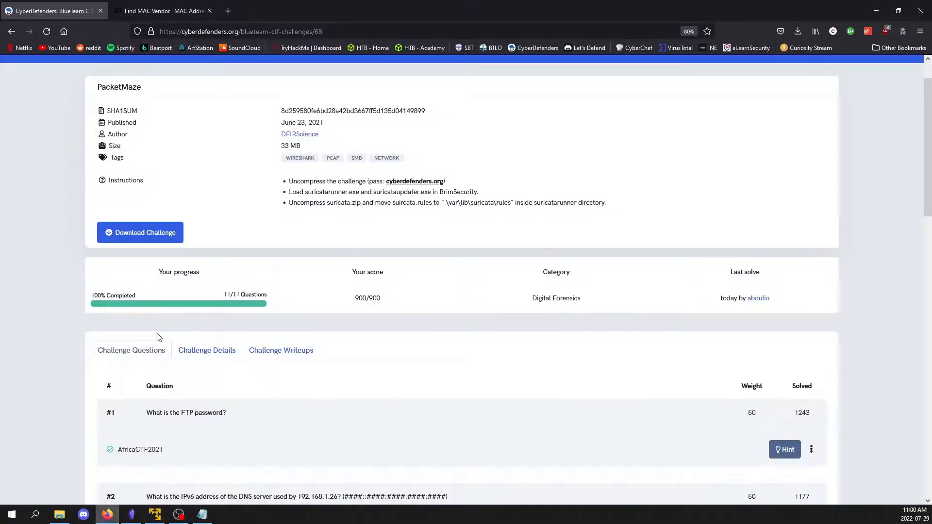
scroll(24, 286, "down", 5)
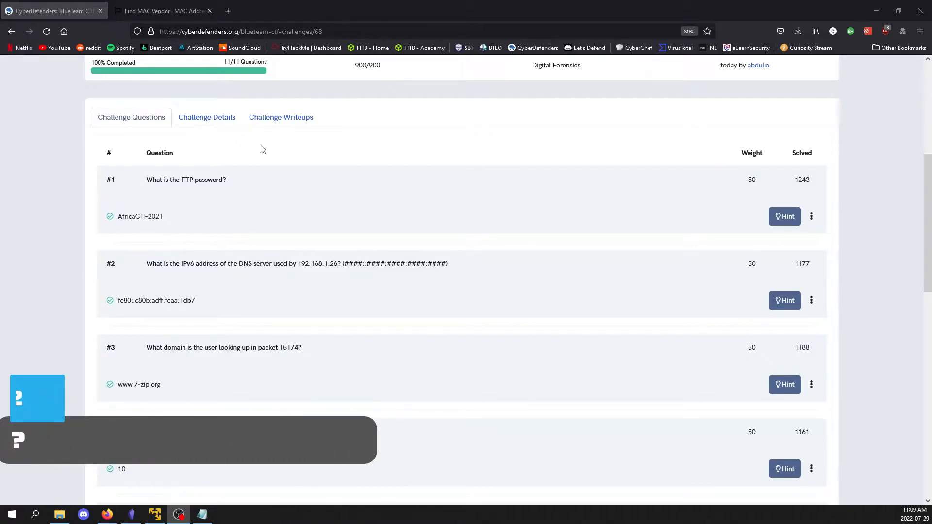
left_click(155, 515)
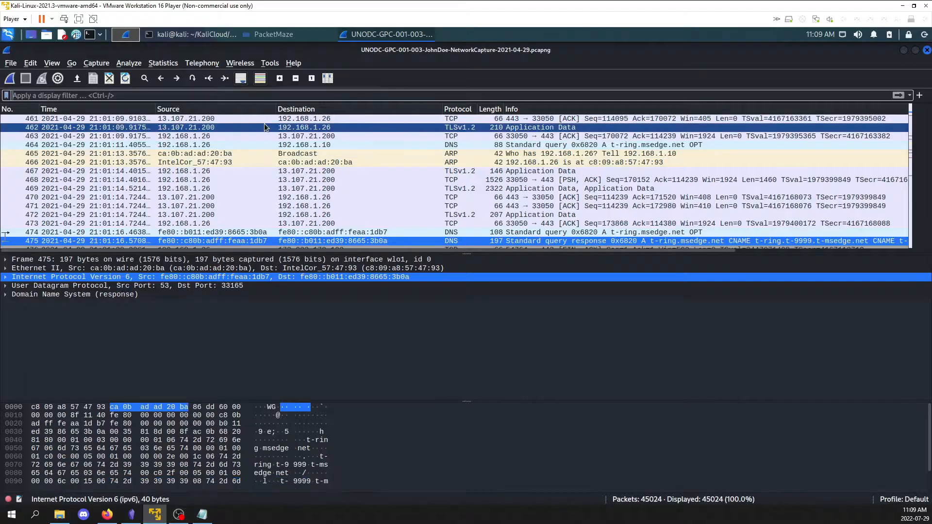
left_click(236, 96)
type("dns")
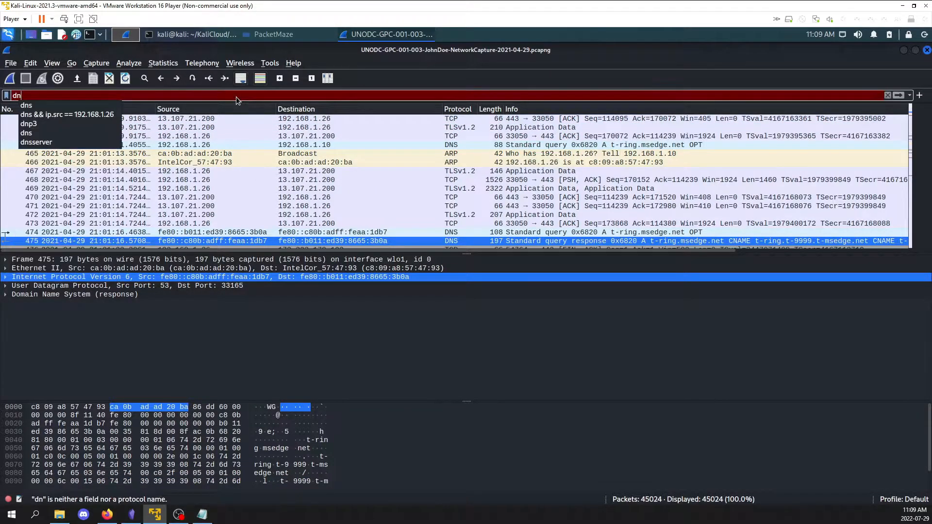
key("Return")
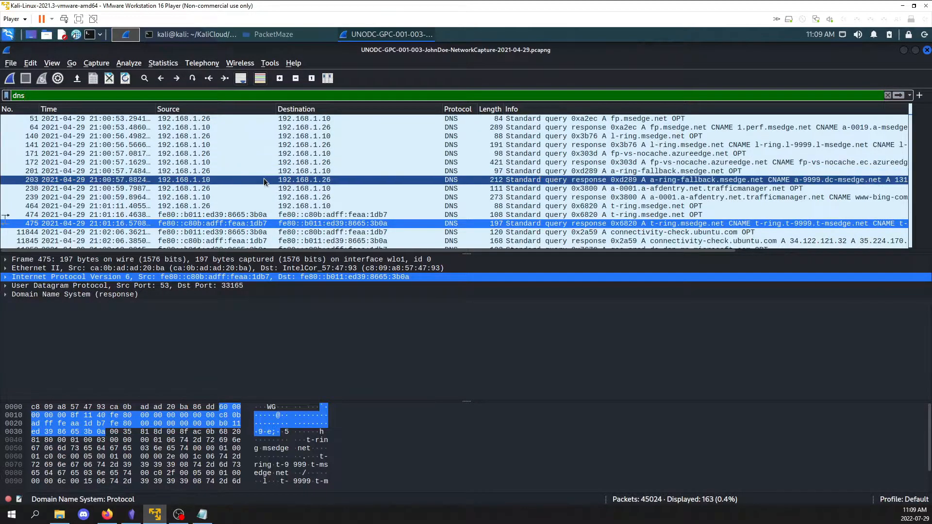
left_click(264, 179)
left_click(252, 223)
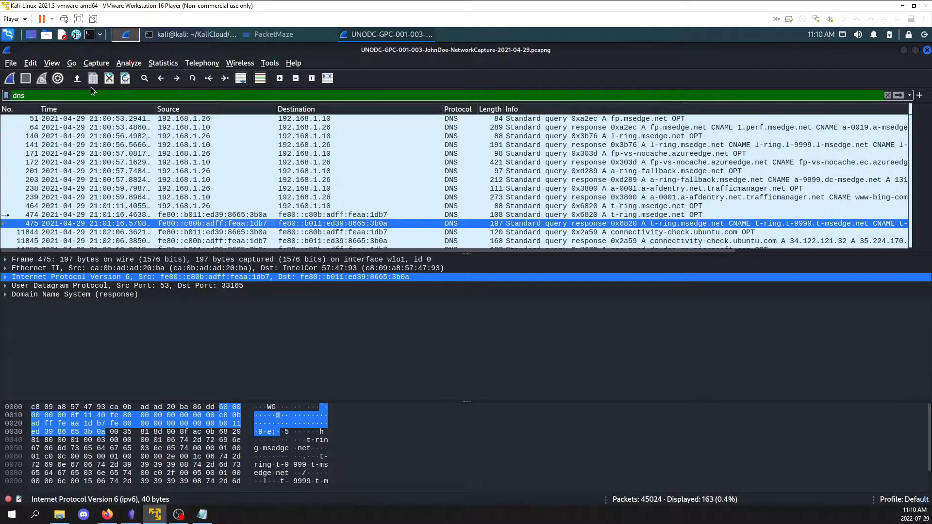
Switch to the challenge page in the browser and copy packet number 15174 from question #3
left_click(107, 514)
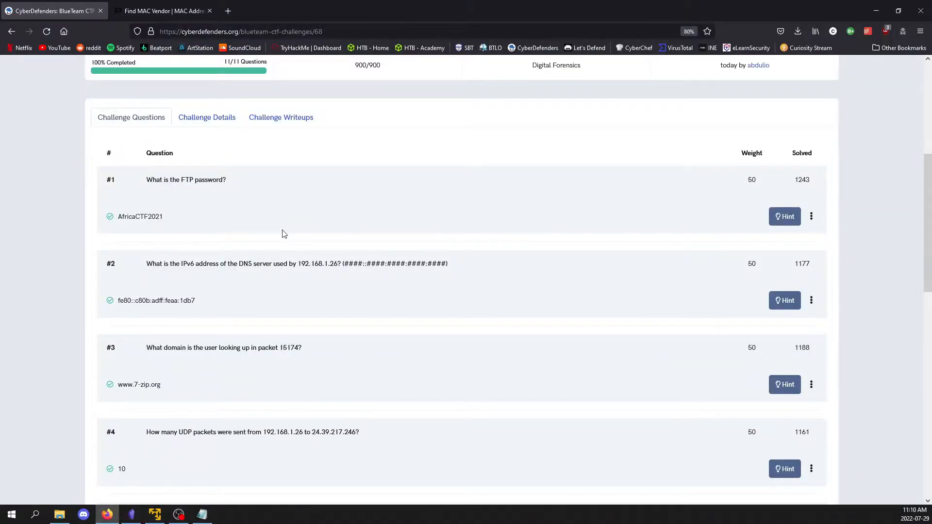
scroll(283, 233, "down", 2)
scroll(252, 238, "up", 1)
scroll(251, 237, "down", 1)
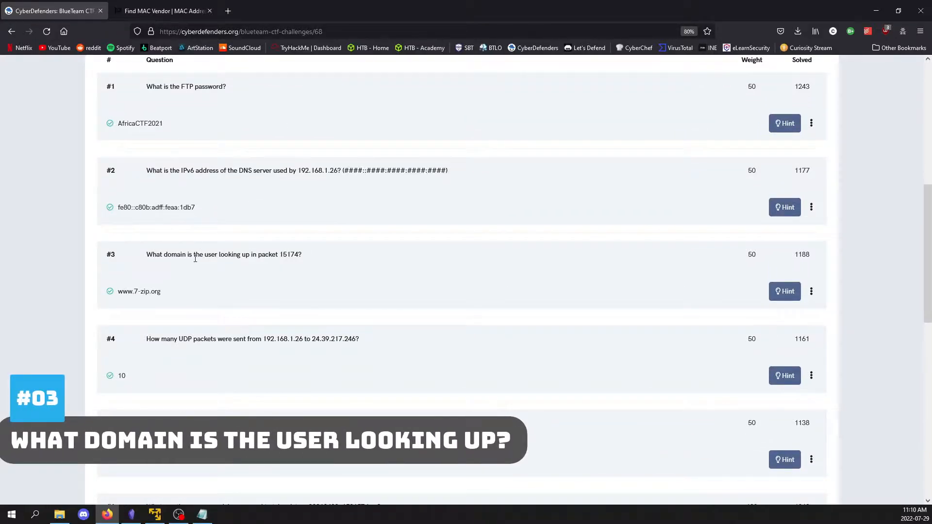
double_click(288, 254)
right_click(288, 254)
left_click(303, 264)
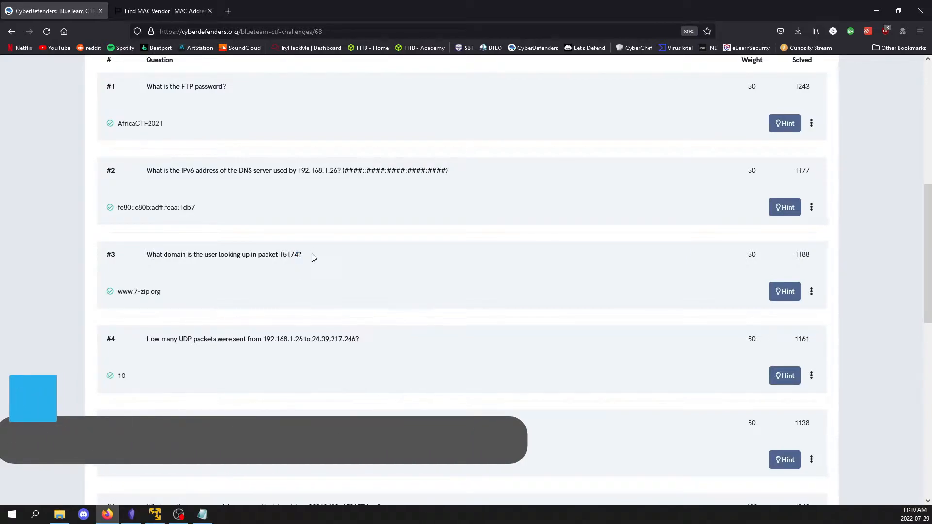
Switch back to Wireshark and clear the dns display filter from the capture
left_click(154, 513)
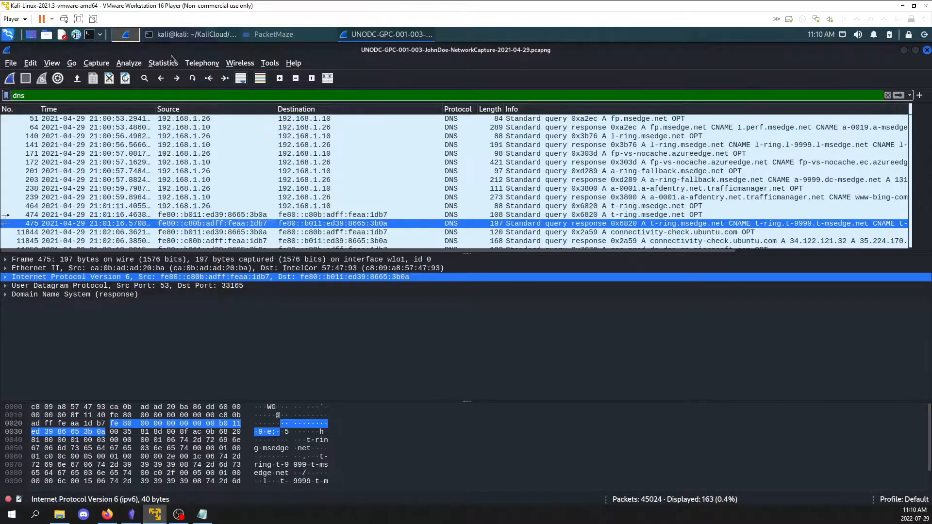
left_click(71, 63)
left_click(80, 77)
left_click(639, 95)
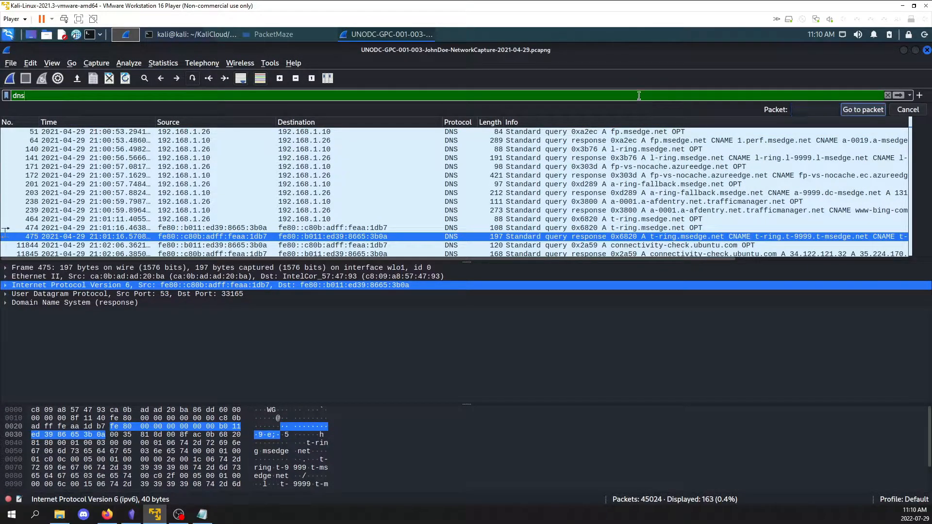
key("BackSpace")
key("BackSpace")
key("BackSpace")
key("Return")
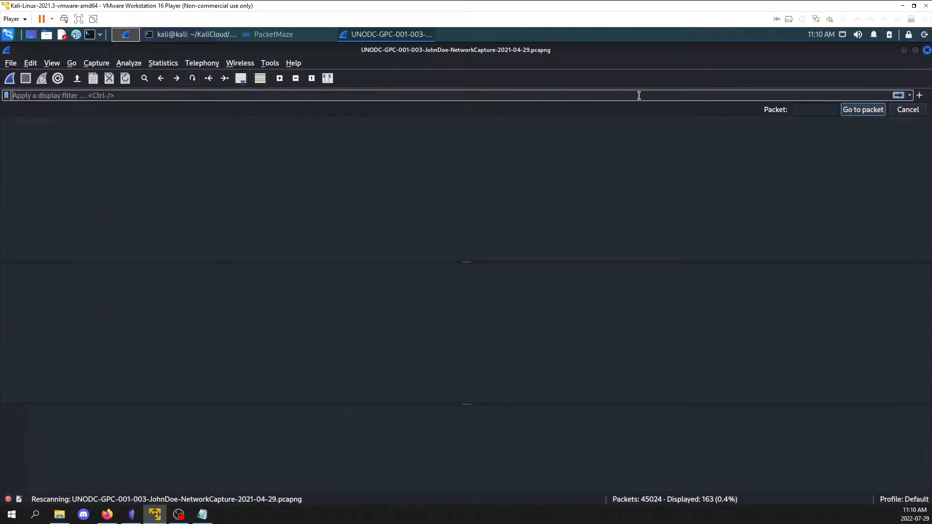
left_click(870, 108)
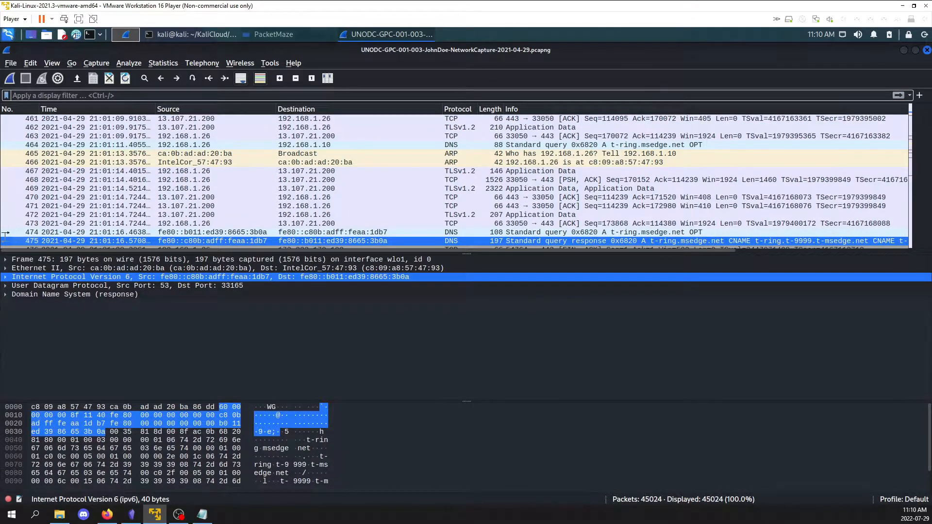
Go to packet 15174 in the unfiltered capture
left_click(73, 65)
left_click(80, 78)
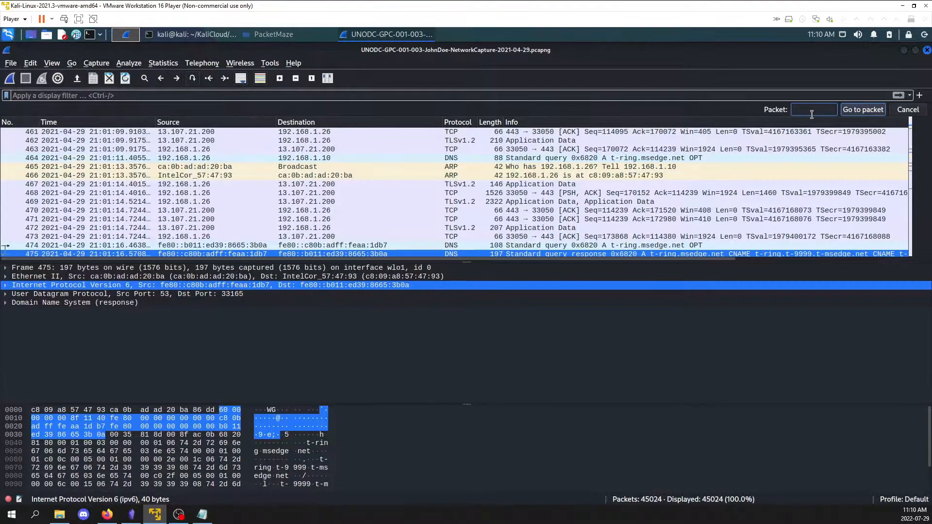
type("15174")
left_click(850, 111)
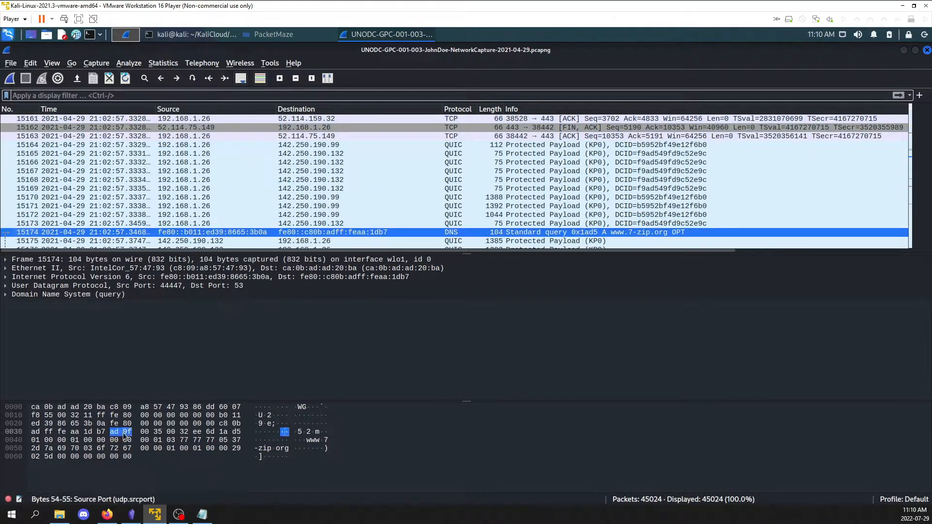
Read question #4 in the browser and filter the Wireshark capture with ip.addr==24.39.217.246 && udp
left_click(107, 514)
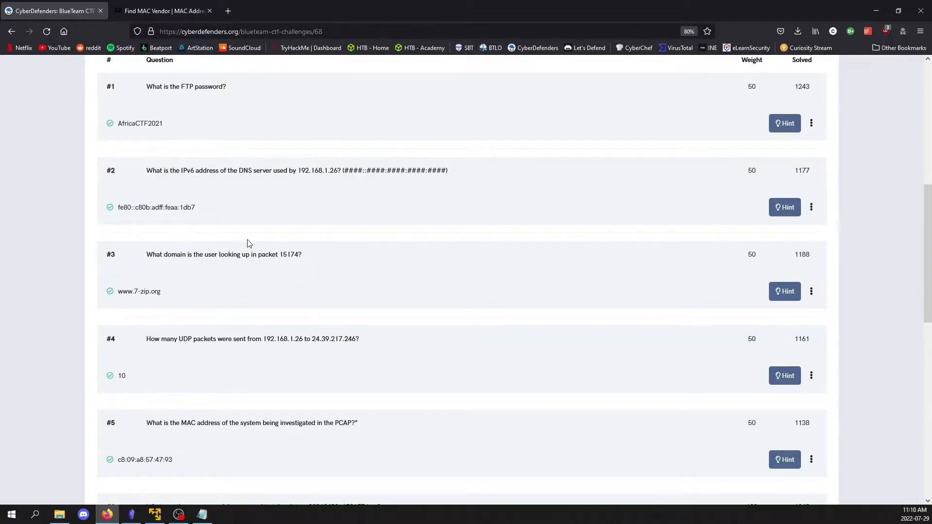
scroll(252, 246, "down", 2)
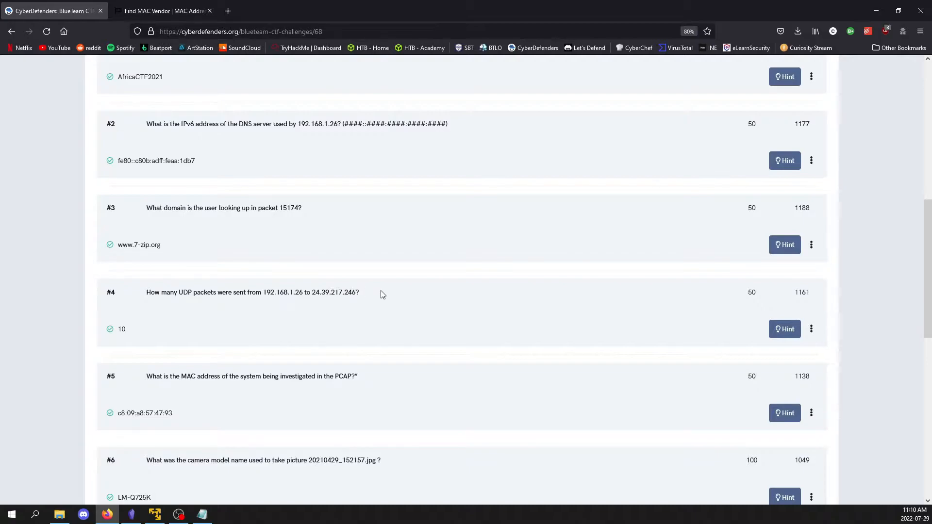
left_click(155, 514)
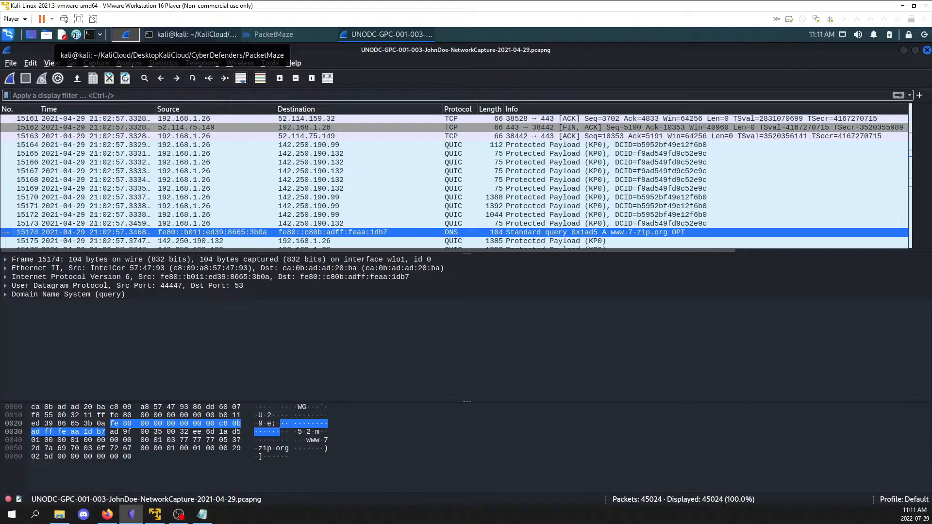
left_click(183, 94)
key("ctrl+v")
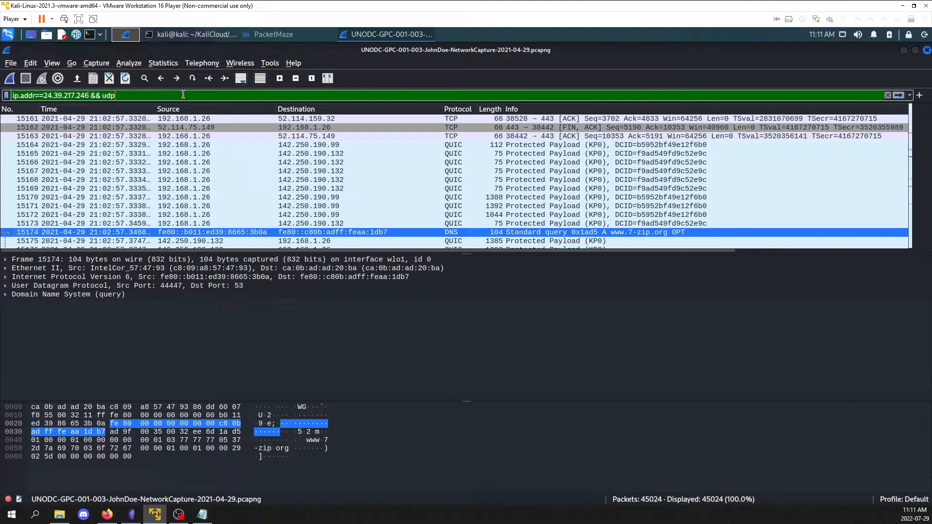
key("Return")
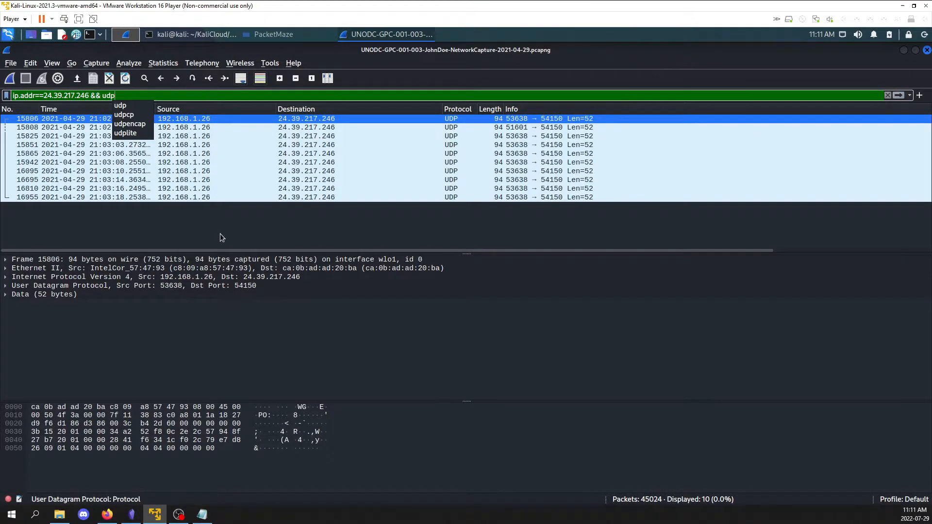
left_click(220, 234)
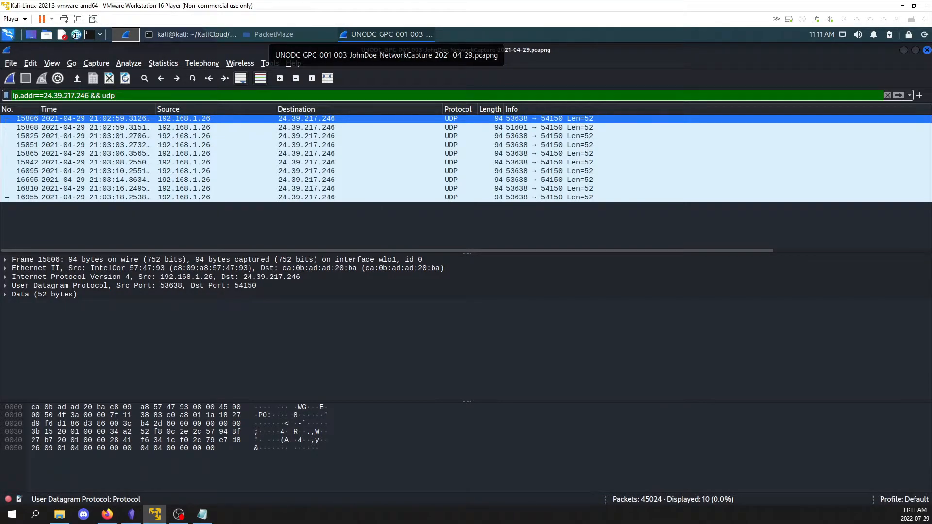
Open the Protocol Hierarchy statistics for the filtered UDP packets
left_click(164, 64)
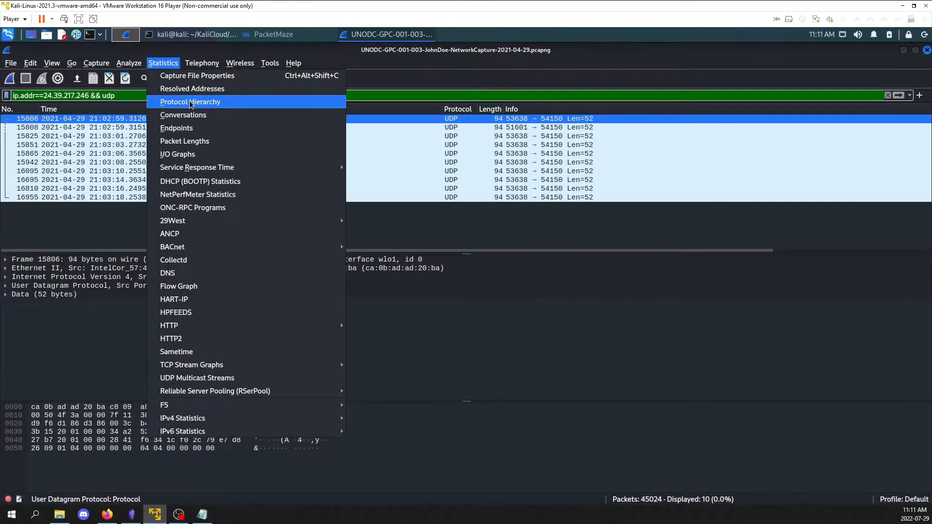
left_click(204, 101)
left_click(396, 59)
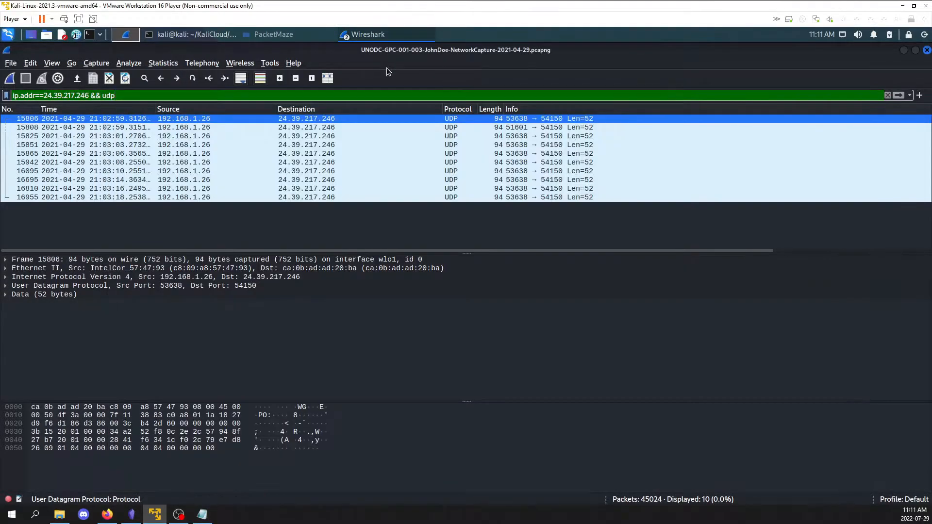
Bring up the Protocol Hierarchy statistics window, examine the UDP packet count, and close it
left_click(382, 36)
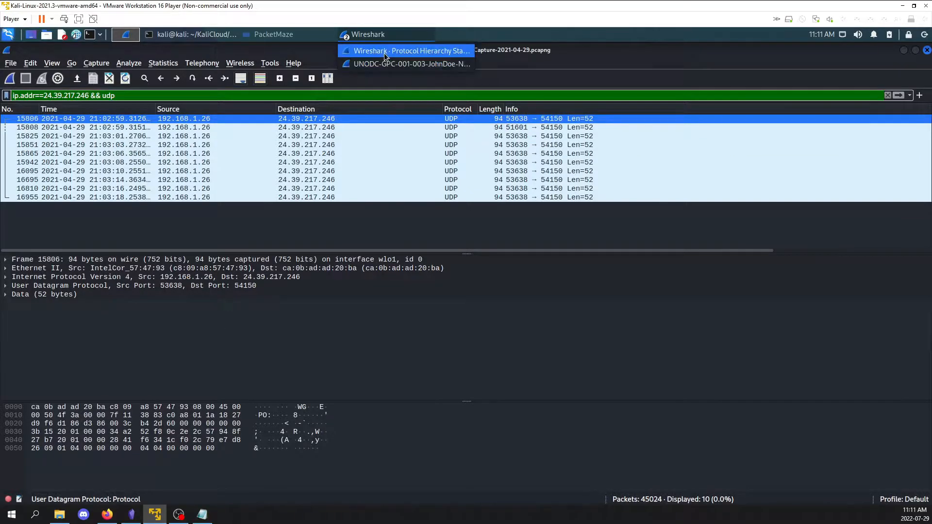
left_click(386, 63)
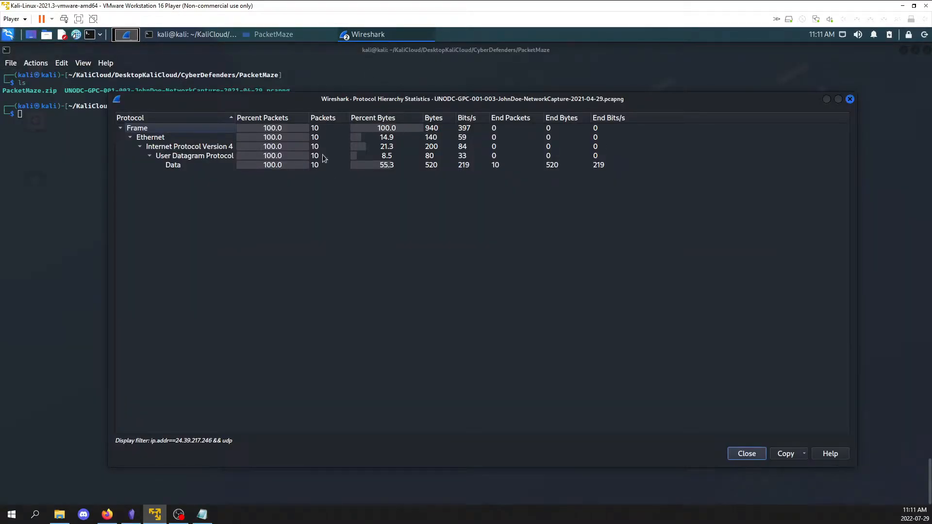
left_click(403, 35)
left_click(398, 52)
left_click(392, 34)
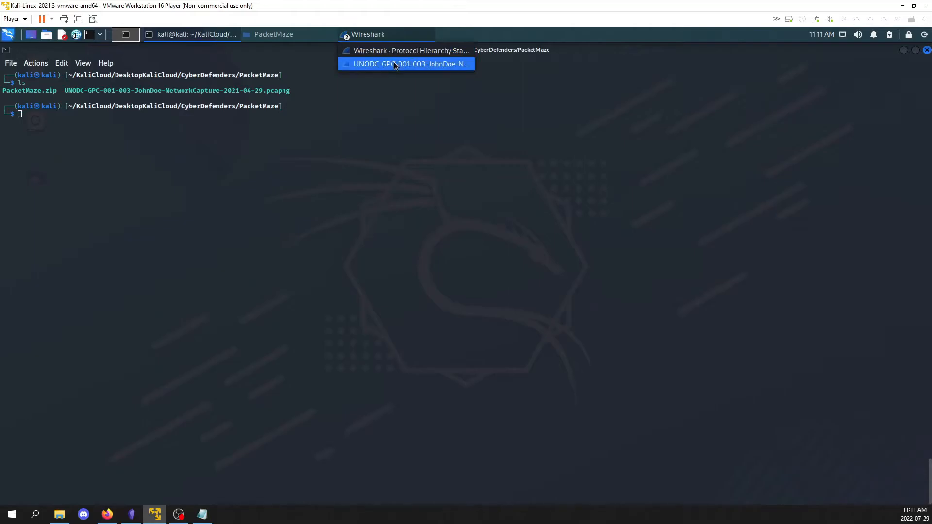
left_click(395, 63)
left_click(398, 51)
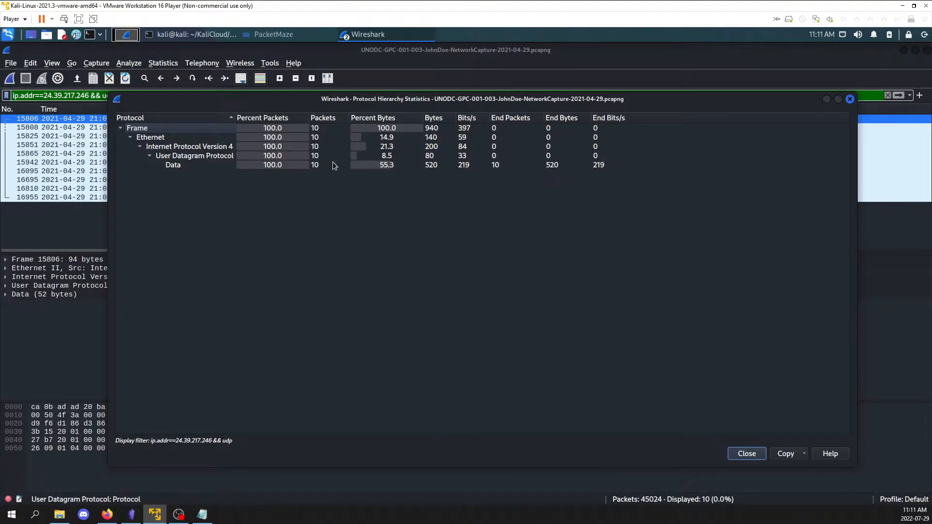
left_click(746, 453)
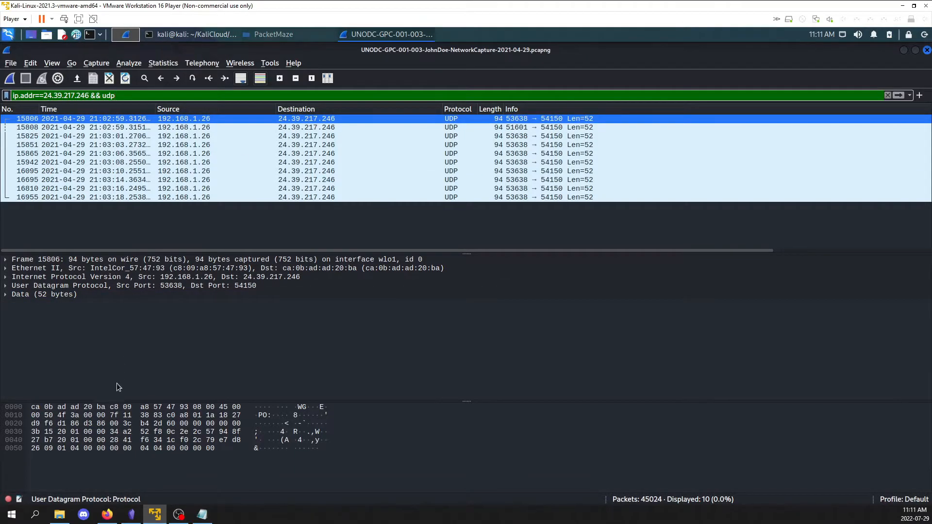
Switch to the browser and read challenge question #5 about the investigated system's MAC address
left_click(106, 514)
scroll(275, 327, "down", 2)
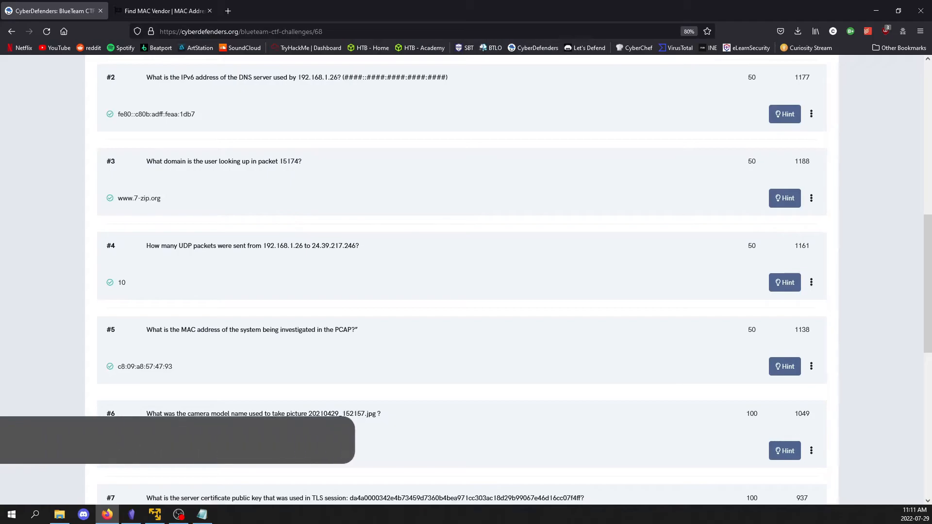
scroll(271, 269, "down", 2)
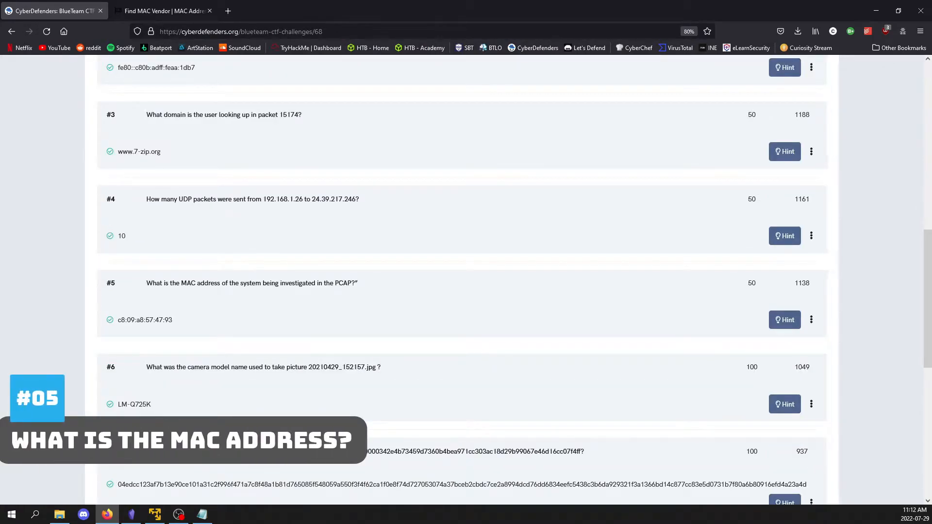
Switch back to Wireshark and replace the display filter with ip.addr==192.168.1.26
left_click(155, 514)
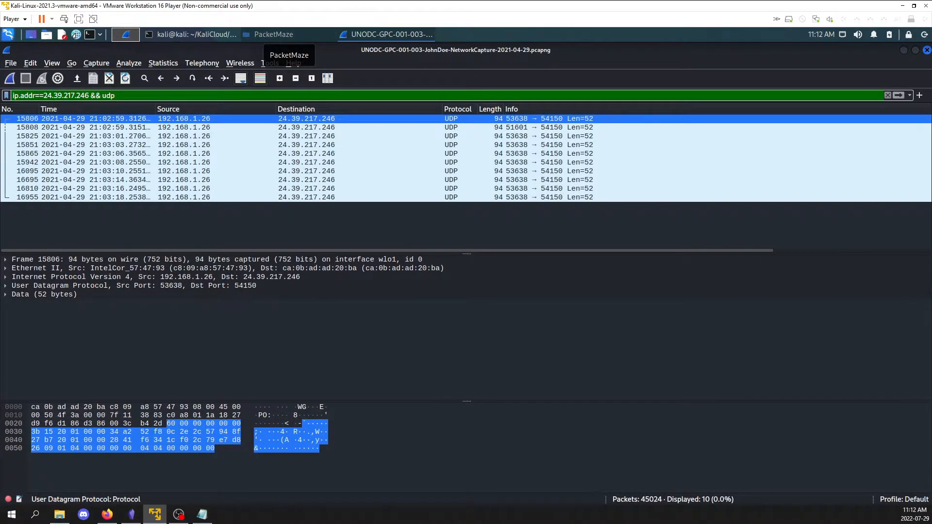
key("ctrl+a")
key("BackSpace")
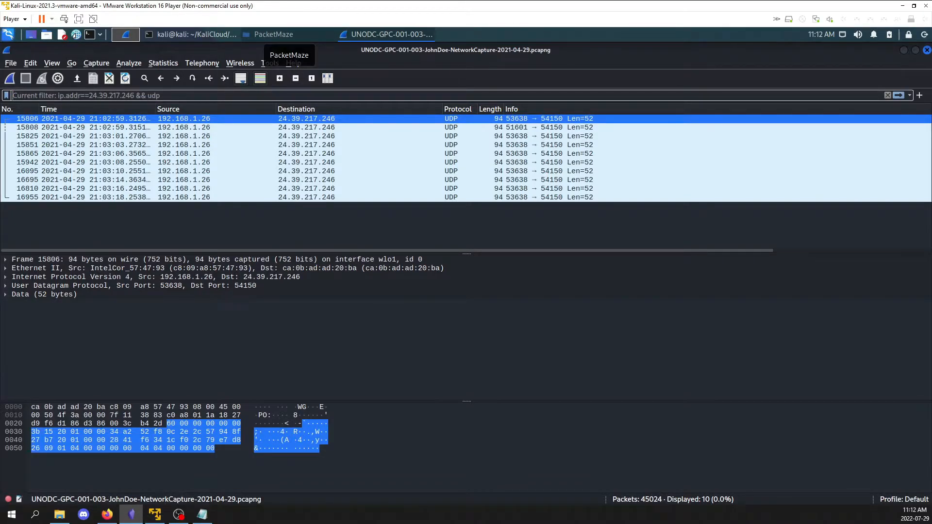
left_click(248, 97)
type("ip.addr==192.168.1.26")
key("Return")
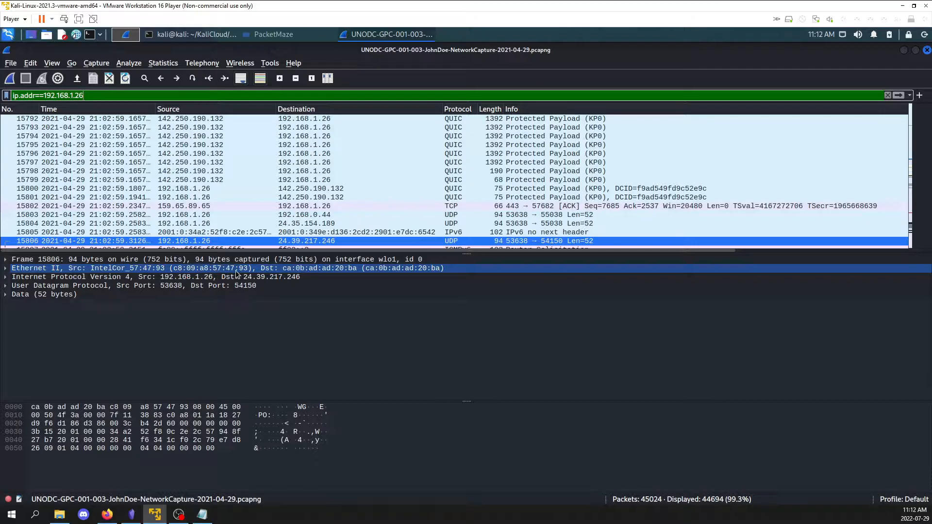
Switch to the browser, check the answer to question #5, and read question #6 about picture 20210429_152157.jpg
left_click(102, 514)
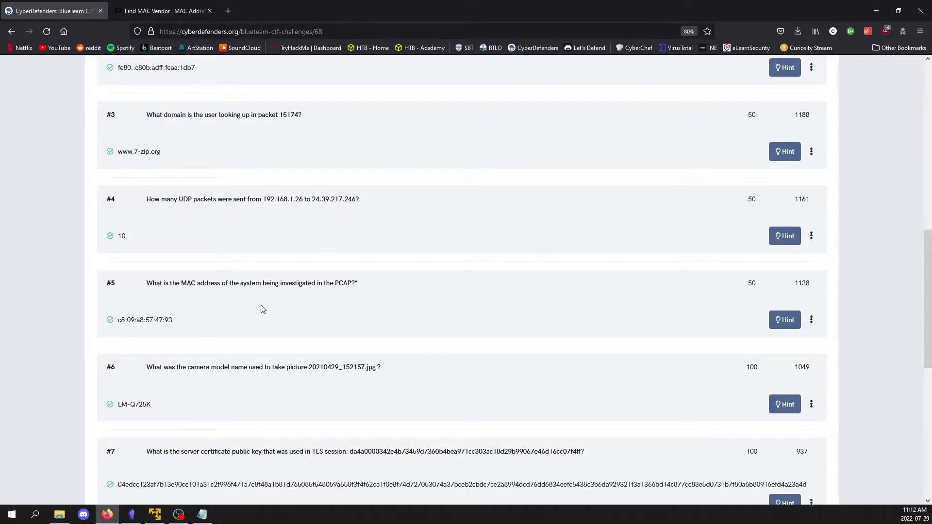
scroll(161, 273, "down", 2)
triple_click(161, 273)
left_click(143, 278)
scroll(167, 293, "down", 2)
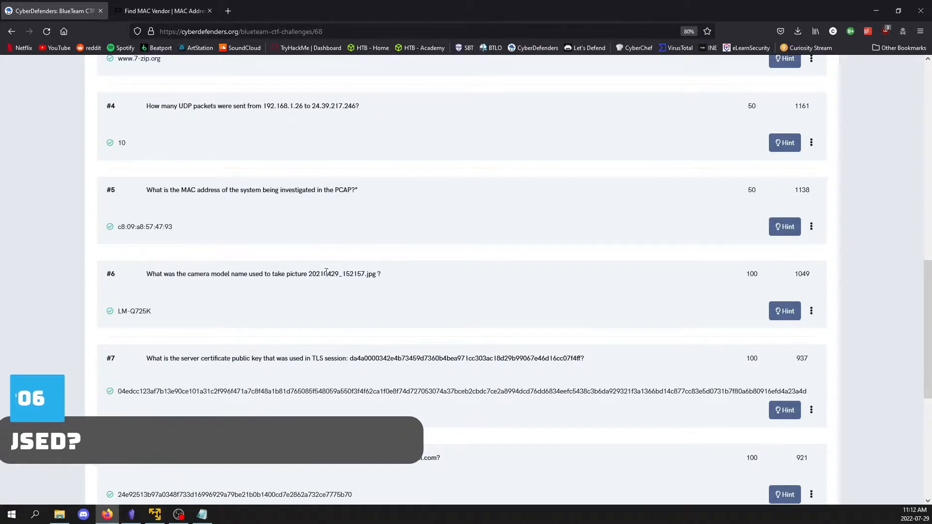
left_click_drag(320, 274, 365, 274)
left_click(375, 276)
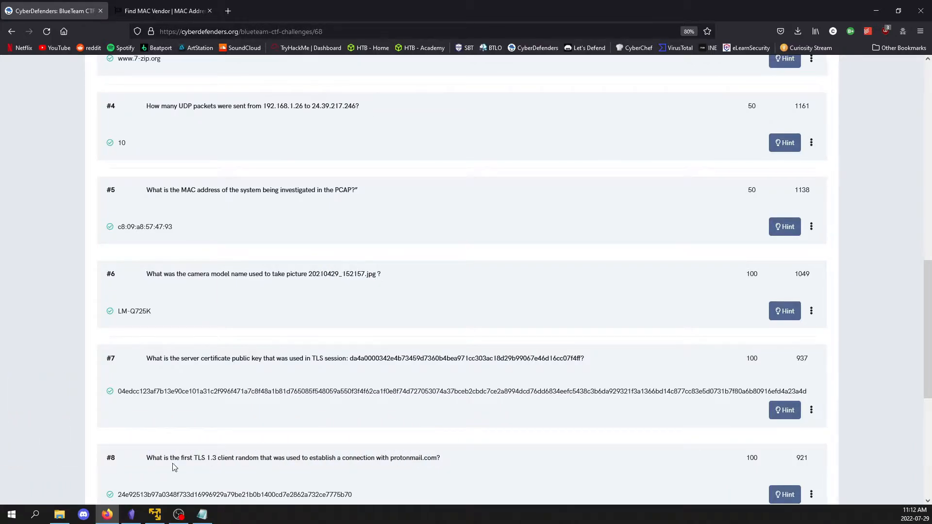
Return to Wireshark and clear the ip.addr display filter so the whole capture is listed
key("alt+Tab")
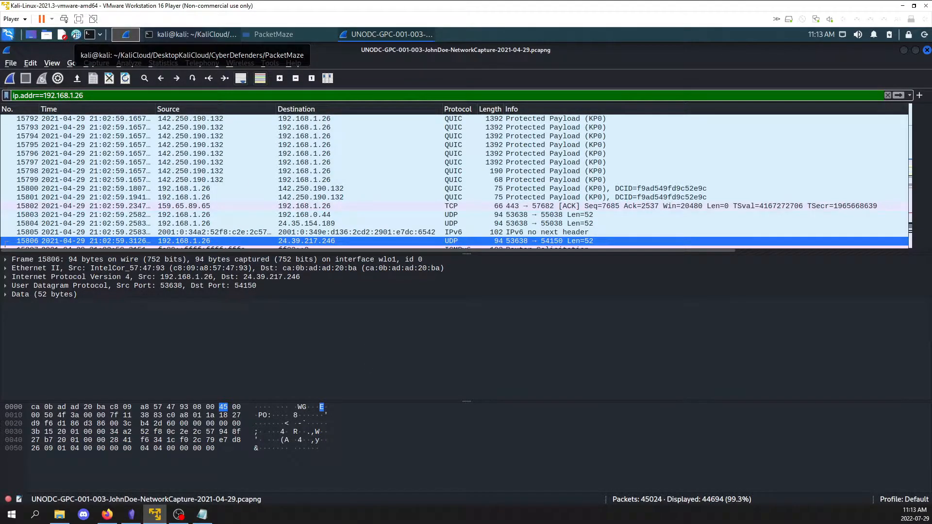
key("alt+Tab")
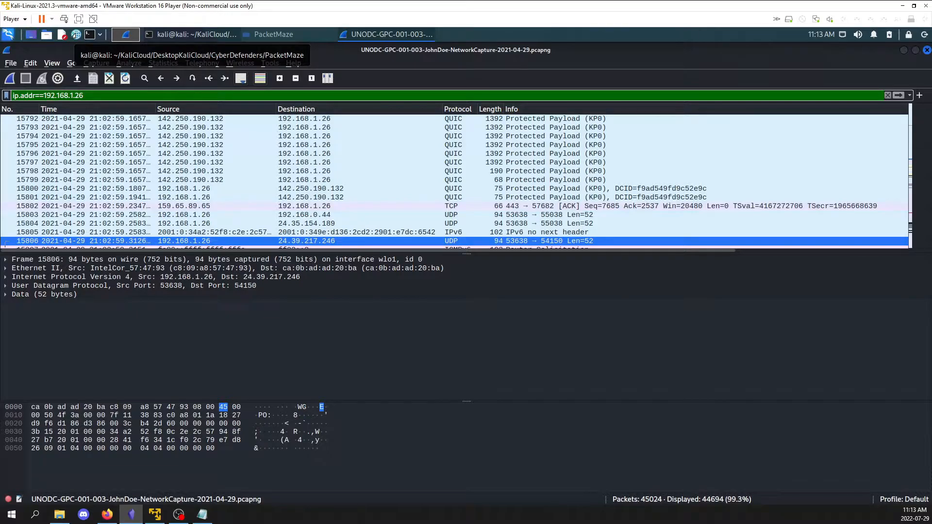
left_click(279, 95)
key("ctrl+a")
key("BackSpace")
key("Return")
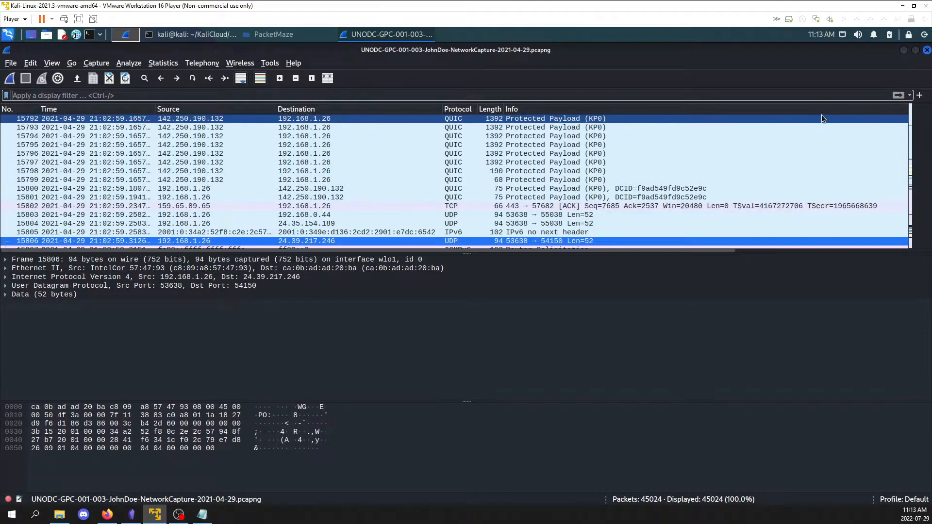
Search the packet details for the string 20210429_152157.jpg
key("ctrl+f")
type("20210429_152157.jpg")
key("Return")
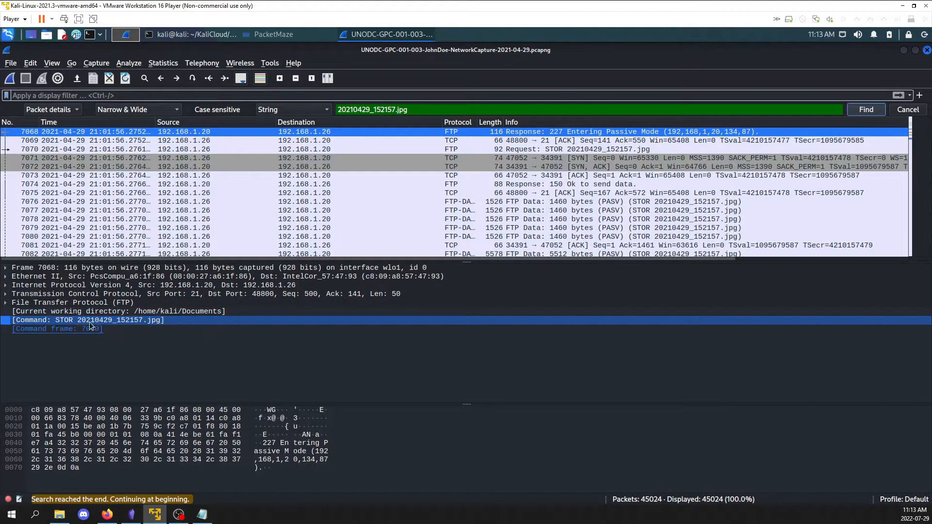
Follow the TCP stream of packet 7072, next to the FTP upload of 20210429_152157.jpg
right_click(180, 167)
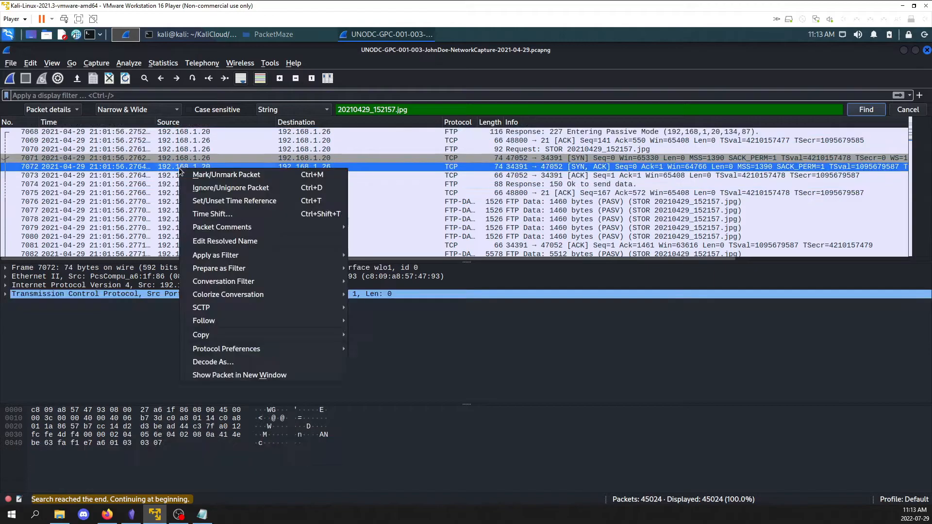
mouse_move(223, 335)
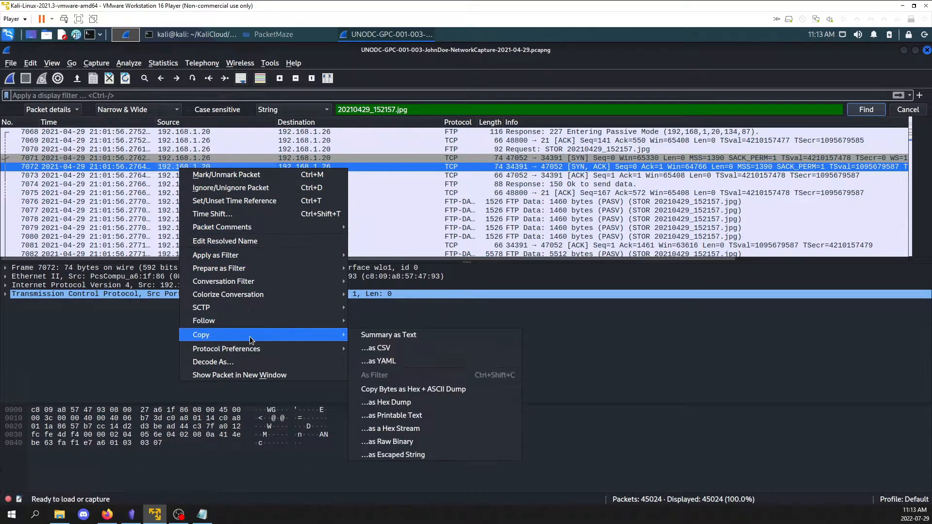
mouse_move(284, 321)
left_click(381, 320)
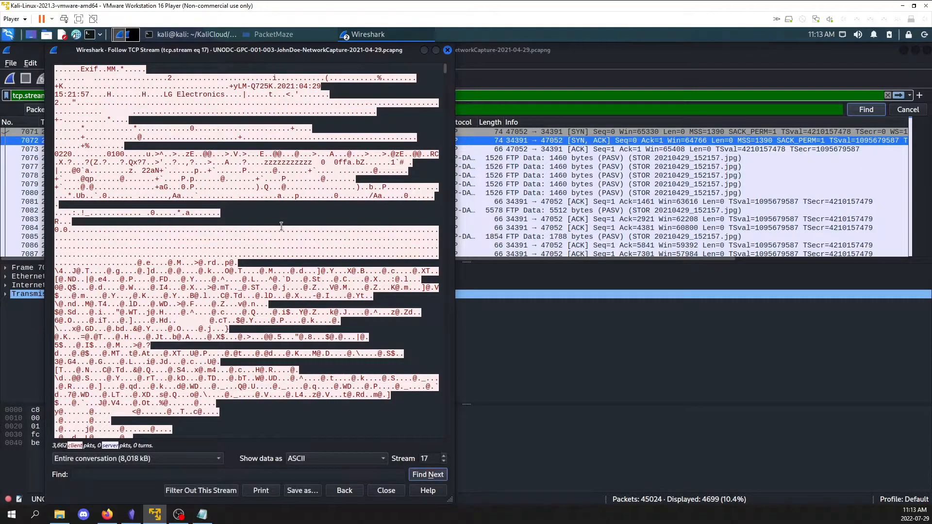
left_click(279, 241)
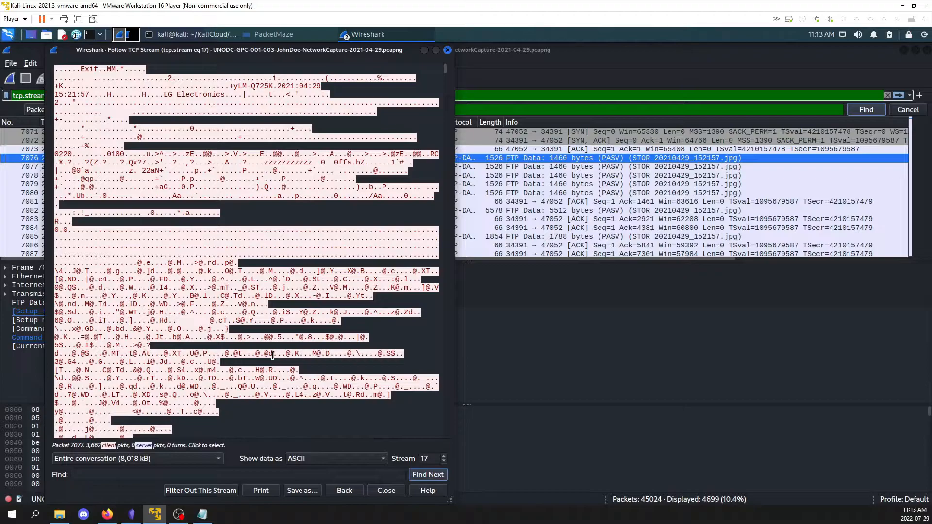
Show the stream data as Raw and save it as 2021Image.jpg in the PacketMaze folder
left_click(319, 457)
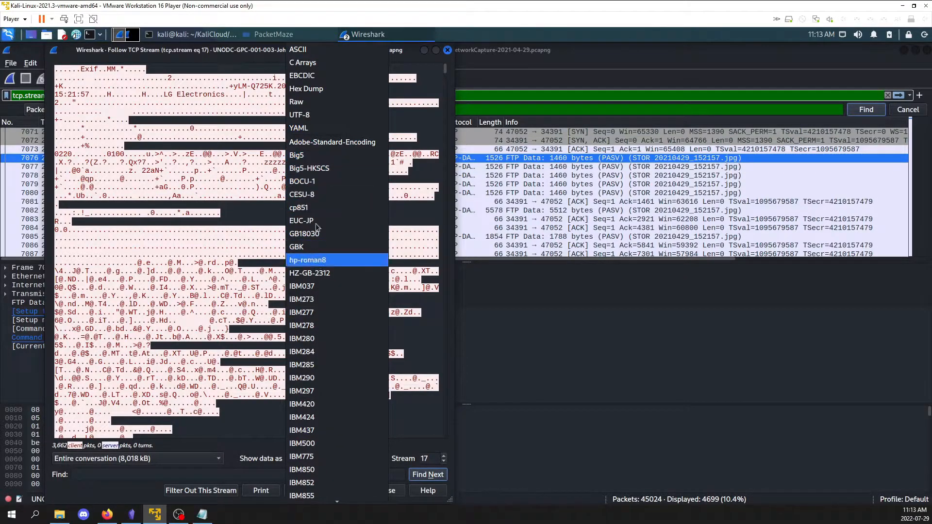
left_click(316, 102)
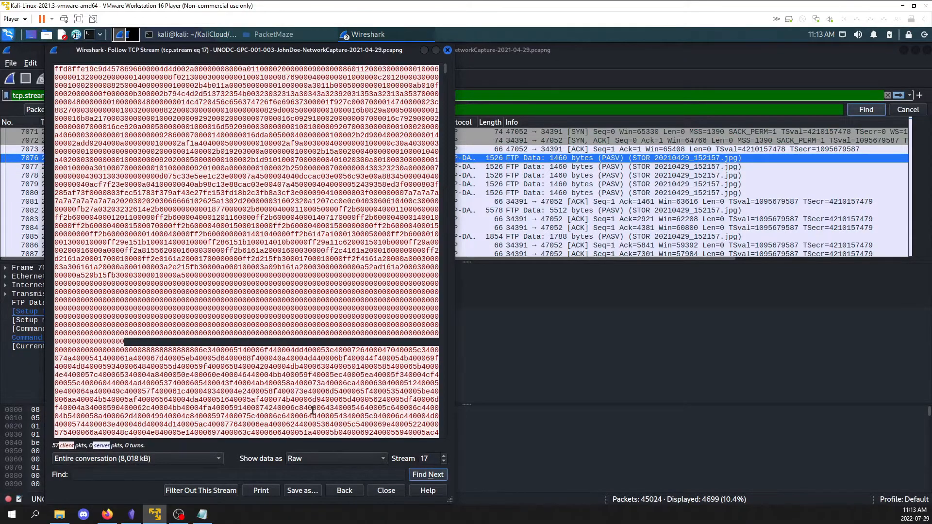
left_click(303, 491)
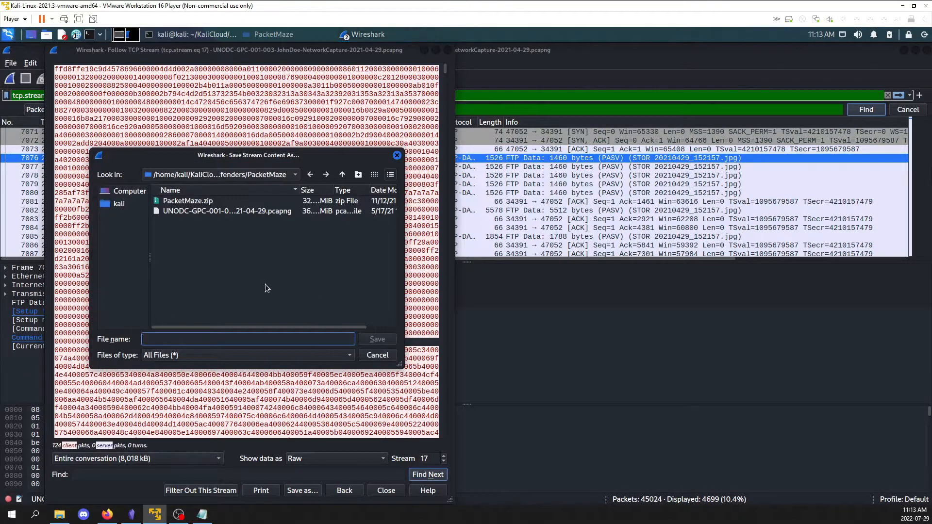
type("2022Image")
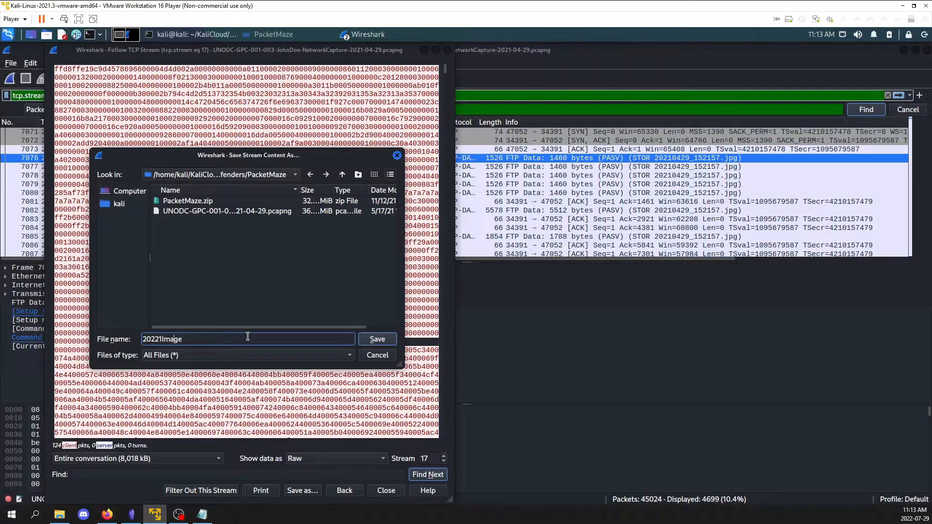
key("BackSpace")
type("g")
key("Return")
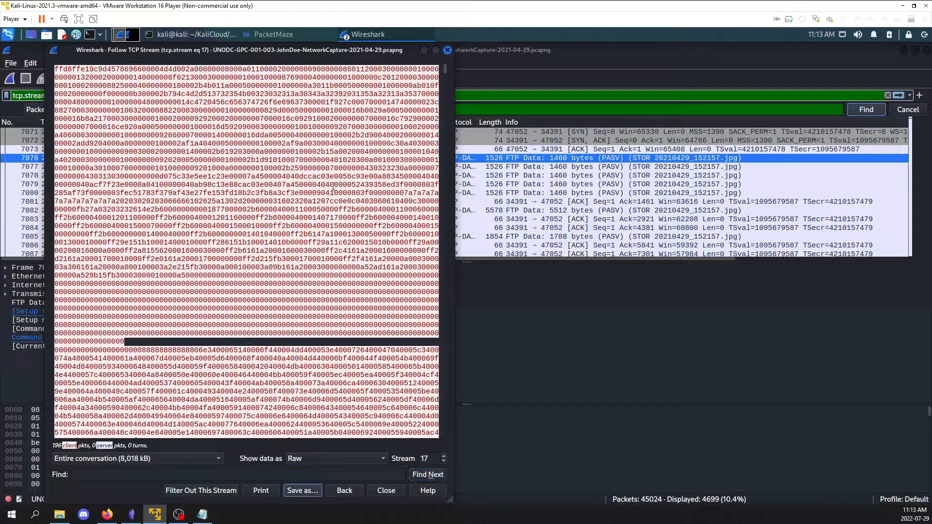
Close the TCP stream window and select the saved 2021Image.jpg in the PacketMaze folder
left_click(448, 50)
left_click(255, 34)
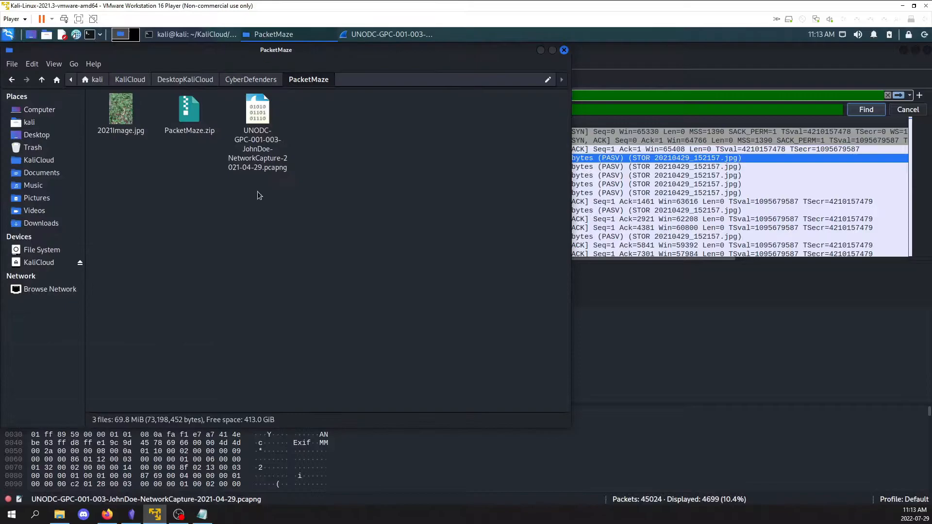
left_click(125, 116)
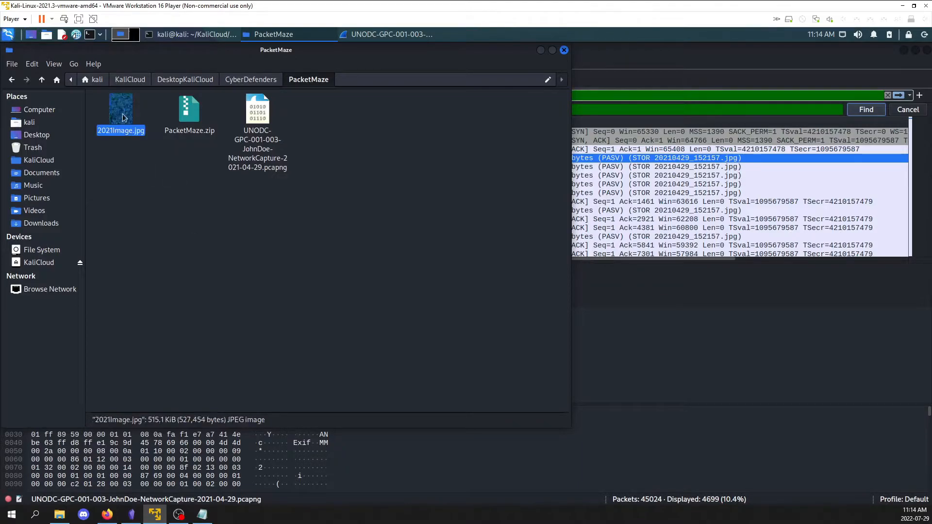
Switch to the terminal and list the PacketMaze directory's files with ls
left_click(194, 35)
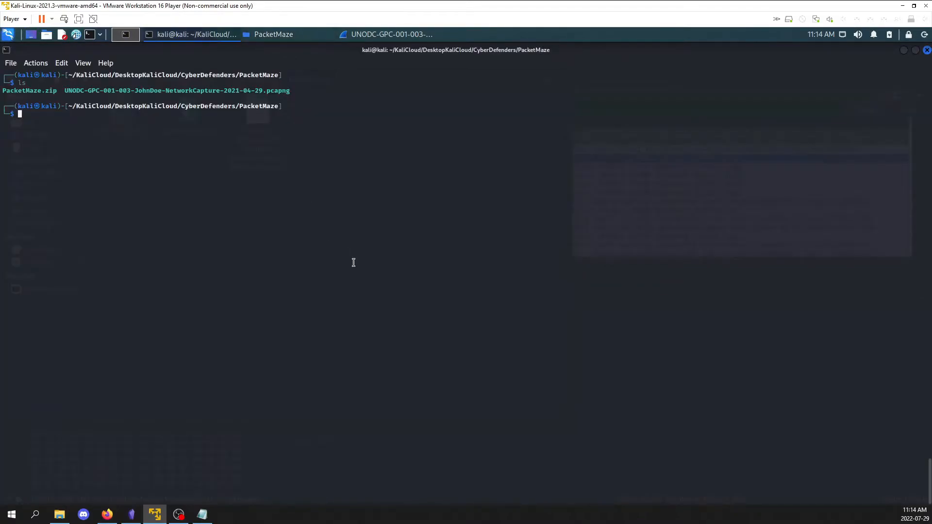
type("ls")
key("Return")
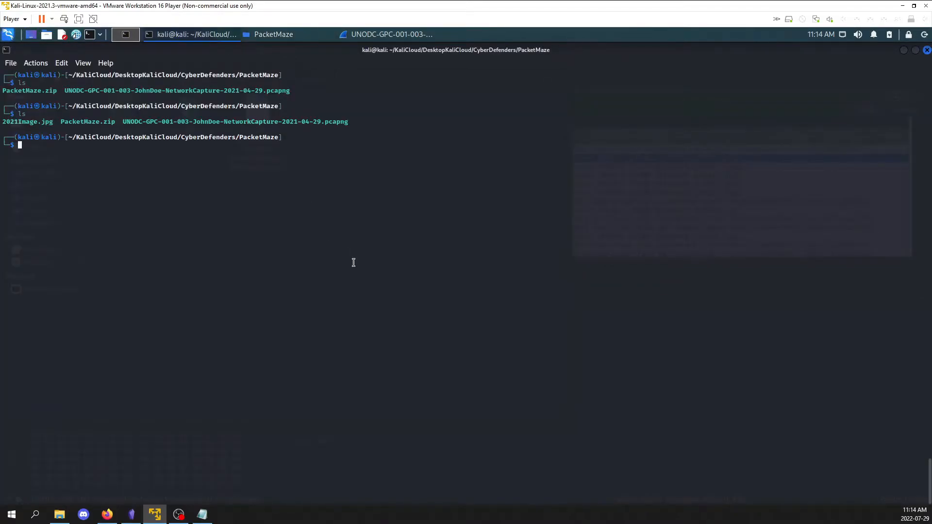
Run exiftool 2021Image.jpg > photoexif.txt to write the image's metadata to a text file
type("exiftool 20210429_152157.jpg > photoexif.txt")
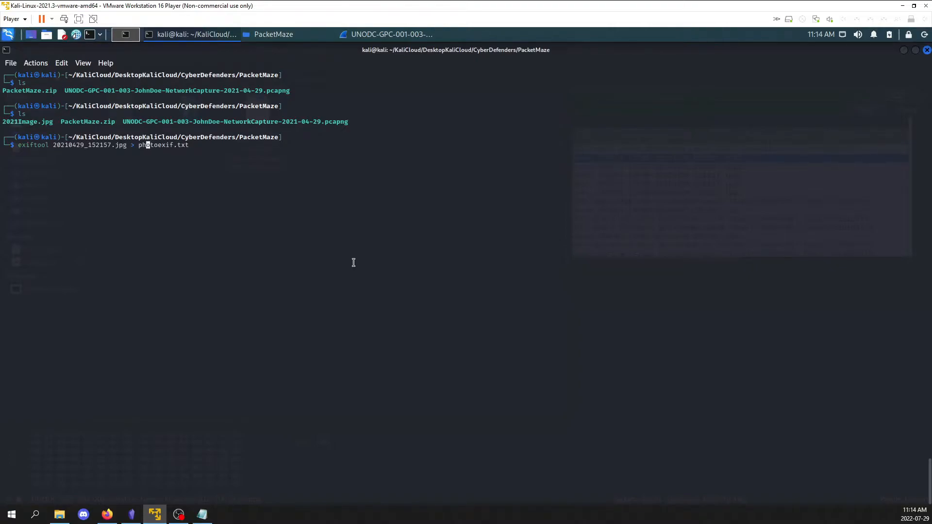
key("BackSpace")
key("BackSpace")
key("BackSpace")
key("BackSpace")
key("BackSpace")
key("BackSpace")
key("BackSpace")
key("BackSpace")
key("BackSpace")
key("BackSpace")
key("BackSpace")
key("BackSpace")
key("BackSpace")
key("BackSpace")
key("BackSpace")
key("BackSpace")
key("Tab")
key("Return")
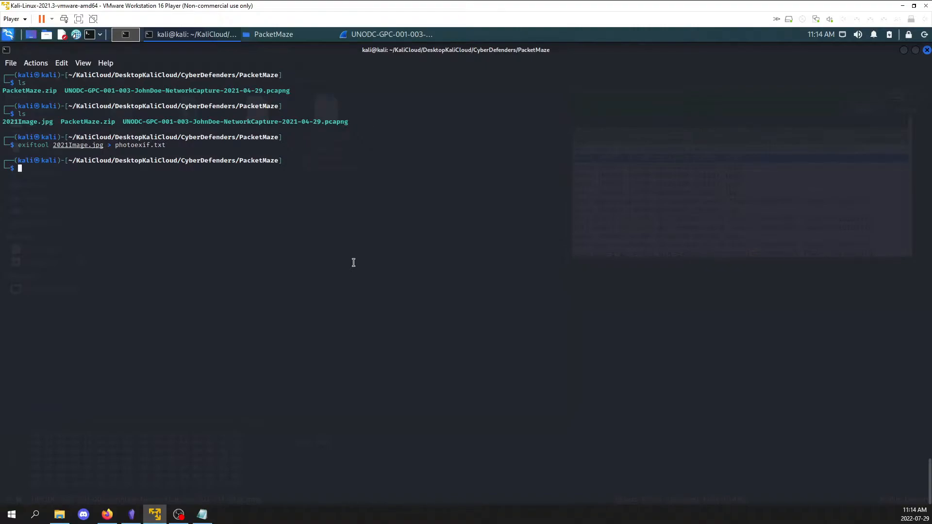
Open photoexif.txt in gedit from the terminal
left_click_drag(132, 140, 178, 146)
left_click(171, 151)
type("gedit photoexif.txt")
key("Return")
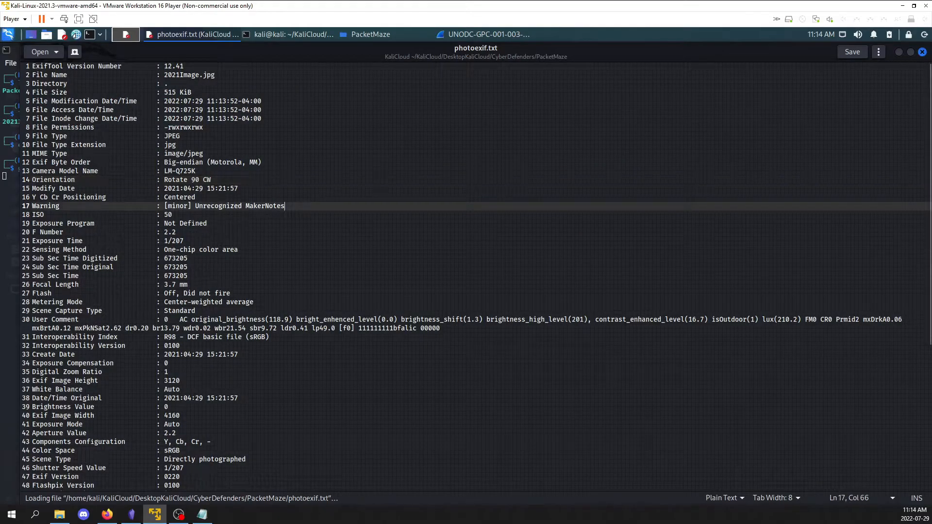
Search photoexif.txt for "camera" to locate the camera model name
key("ctrl+f")
type("ca,e")
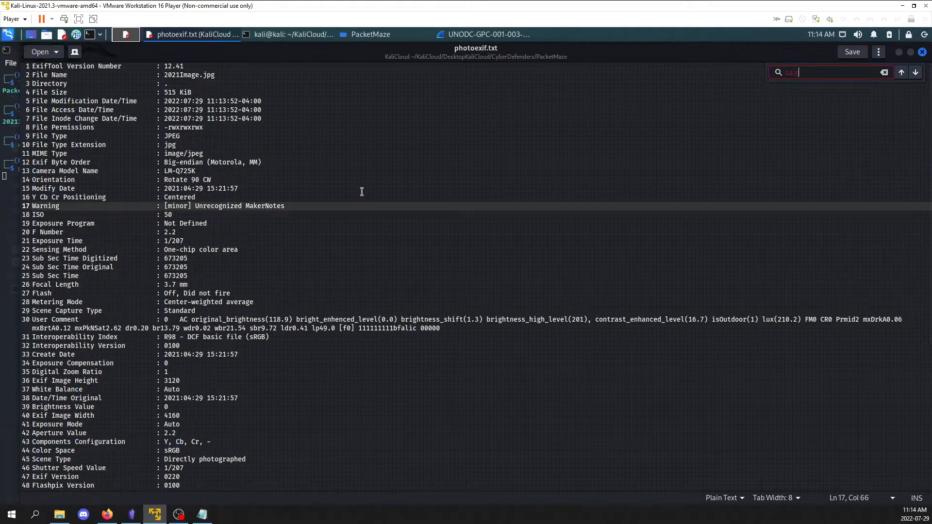
key("BackSpace")
key("BackSpace")
type("mera")
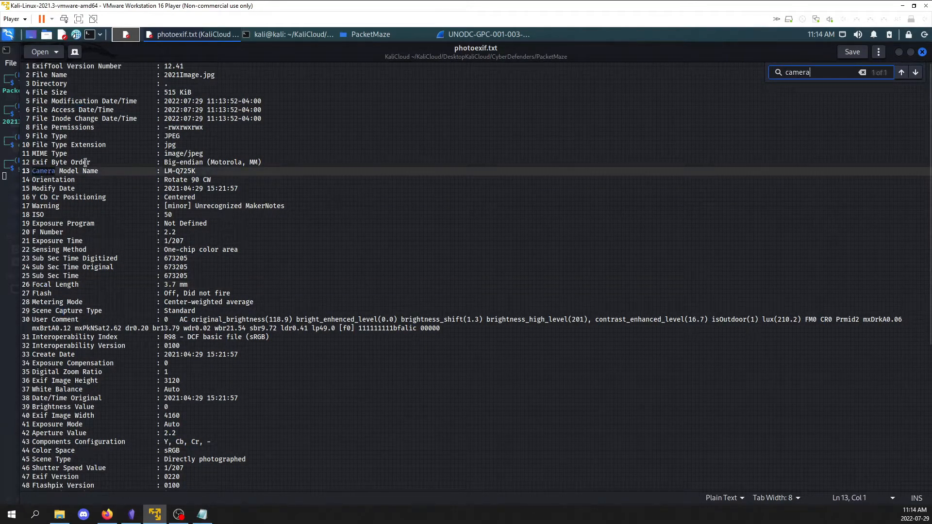
Select the camera model name value in photoexif.txt, save the file and close it
left_click_drag(164, 171, 209, 169)
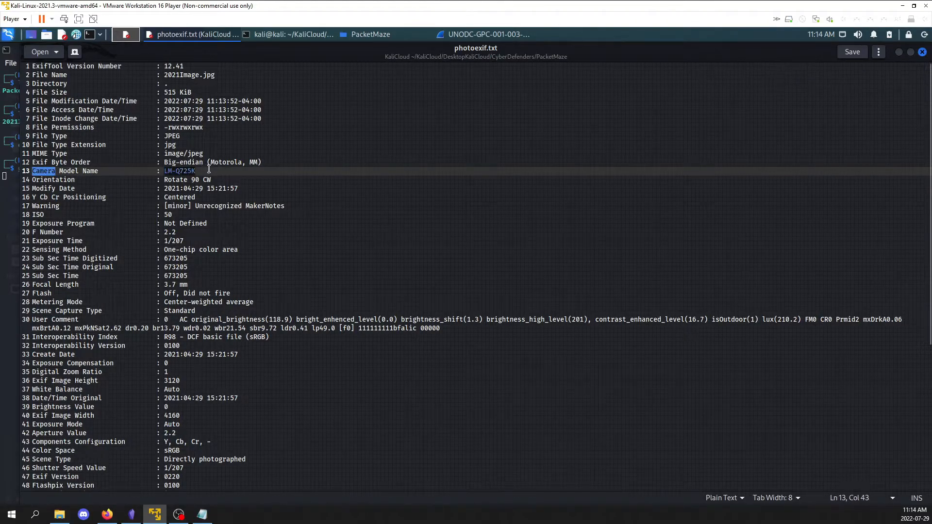
left_click(202, 169)
left_click(486, 223)
left_click(857, 52)
left_click(921, 52)
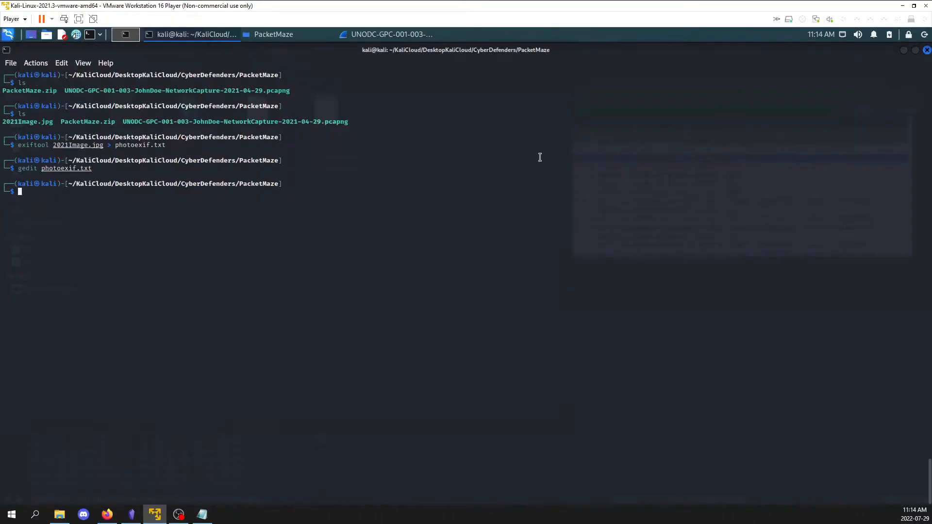
Switch to the Wireshark capture and clear both the display filter and the packet search text
left_click(368, 38)
triple_click(407, 108)
key("BackSpace")
triple_click(416, 95)
key("BackSpace")
key("Return")
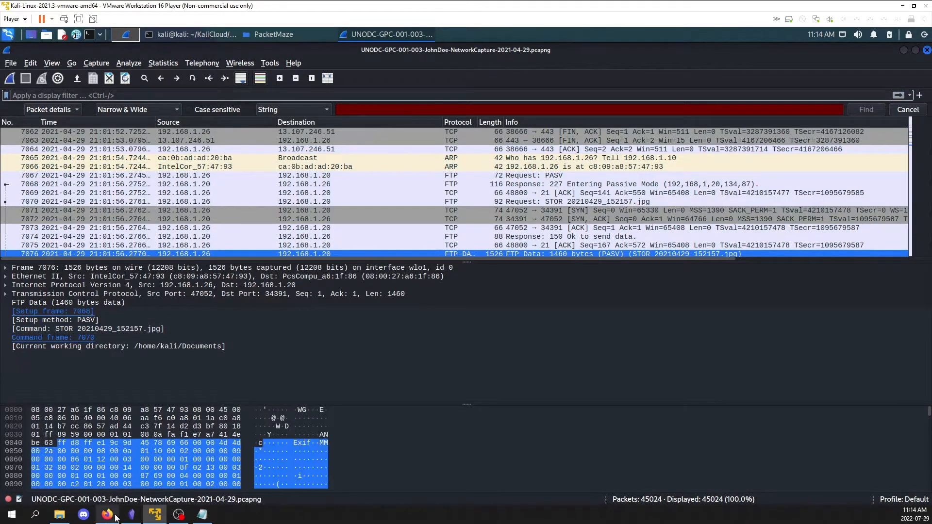
Switch to the browser and read question 7 about the server certificate public key in the TLS session
left_click(107, 514)
scroll(397, 237, "down", 2)
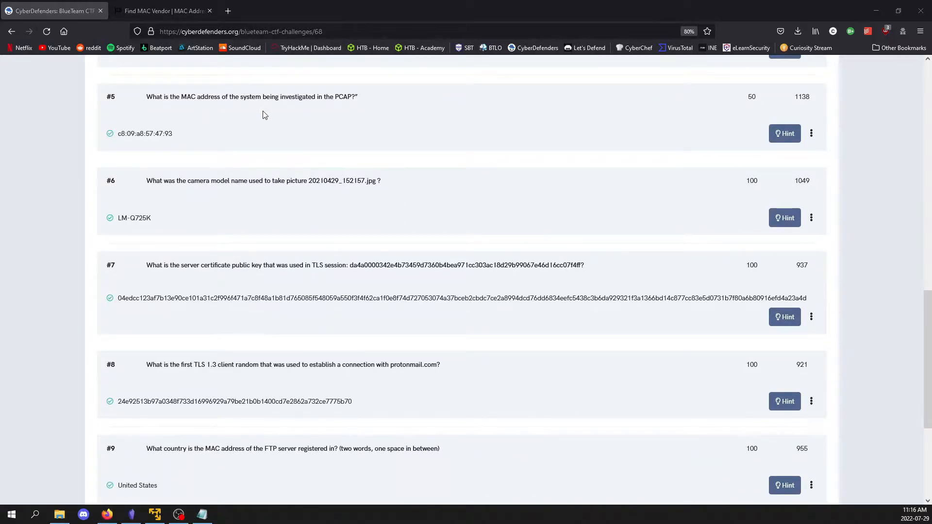
left_click(301, 115)
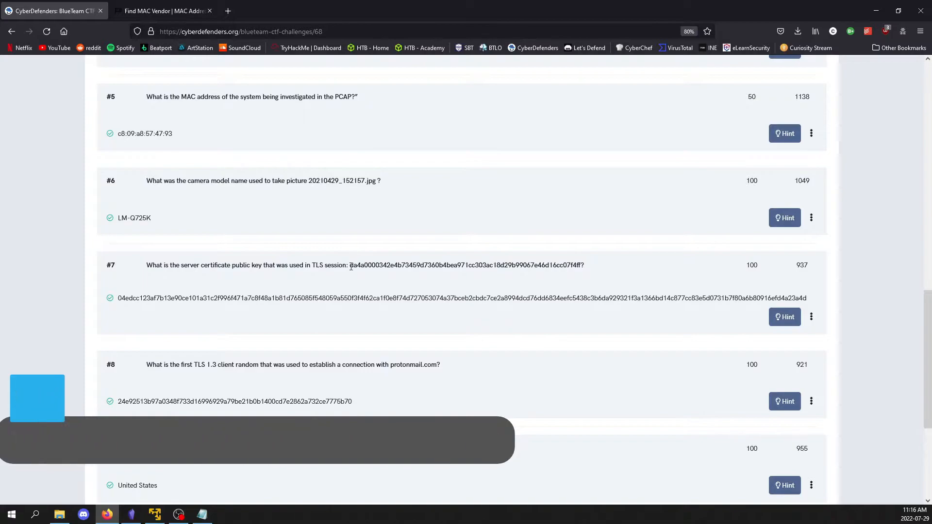
Return to Wireshark and select the Session ID that matches question 7 in packet 26913's Server Hello
left_click(154, 515)
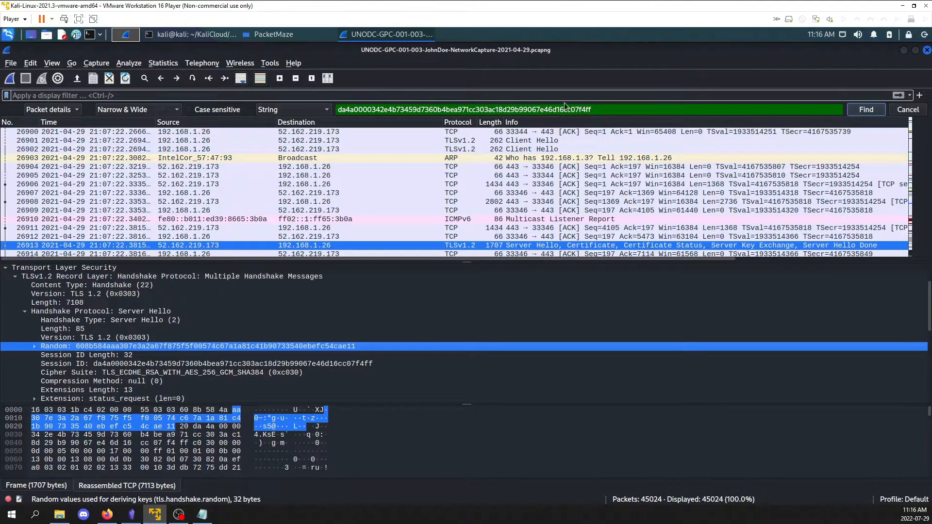
left_click_drag(608, 106, 327, 109)
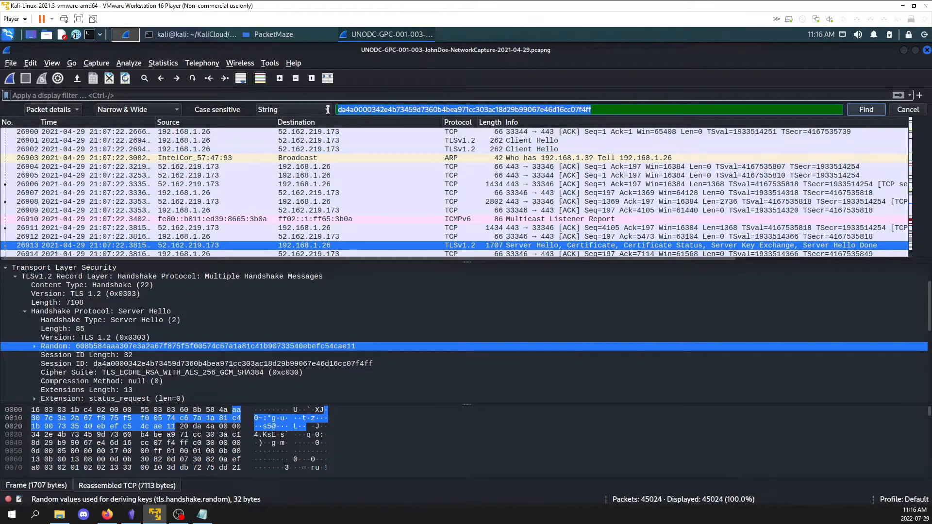
left_click(613, 112)
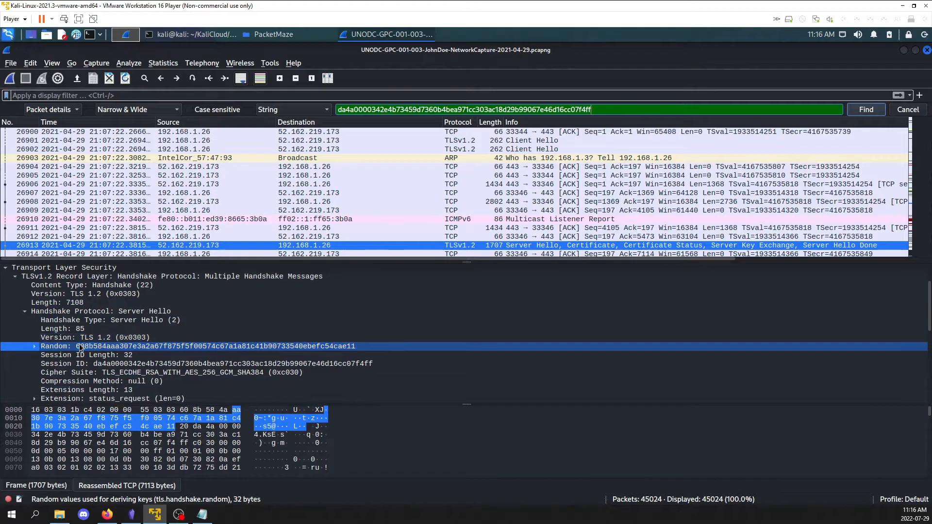
left_click(134, 365)
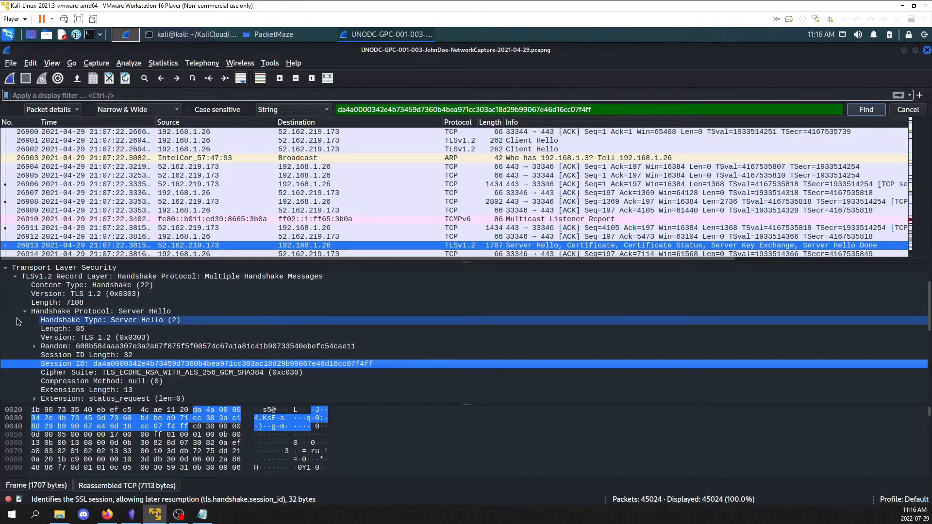
Collapse the Server Hello, expand the Server Key Exchange and select the Pubkey under EC Diffie-Hellman Server Params
left_click(24, 311)
left_click(24, 339)
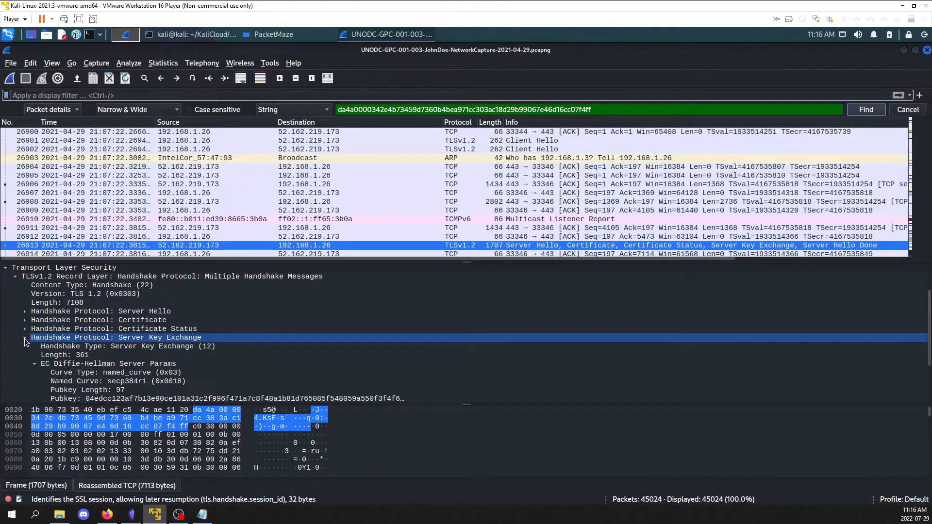
scroll(39, 356, "down", 1)
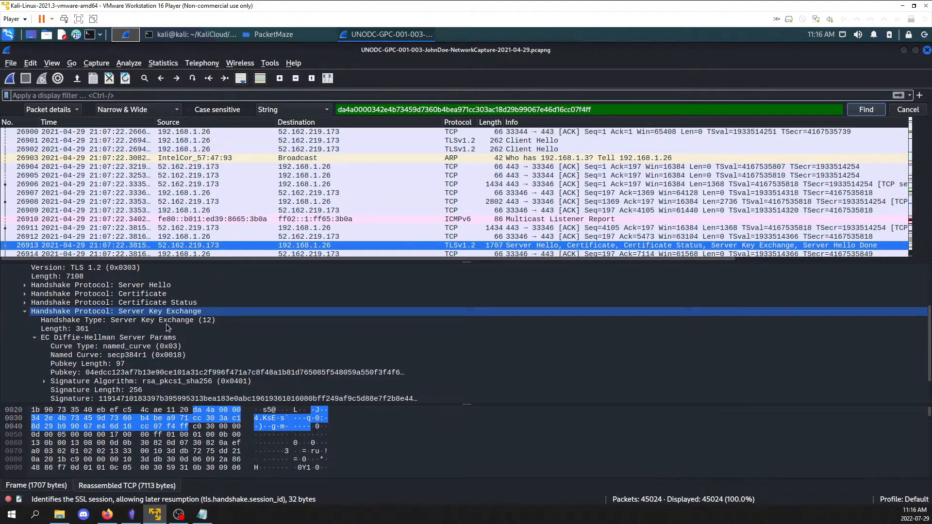
left_click(111, 373)
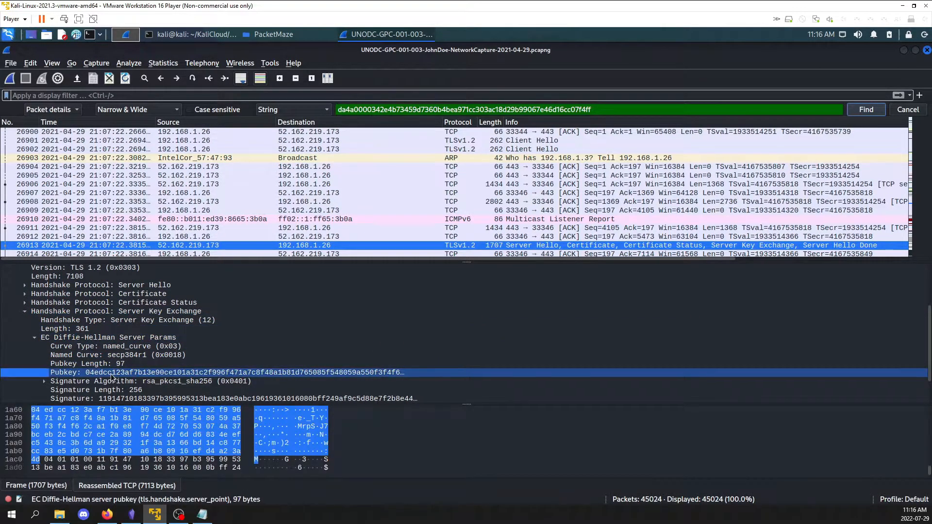
Copy the Pubkey value, paste it into the display filter to view it in full, and clear the filter
scroll(29, 310, "up", 2)
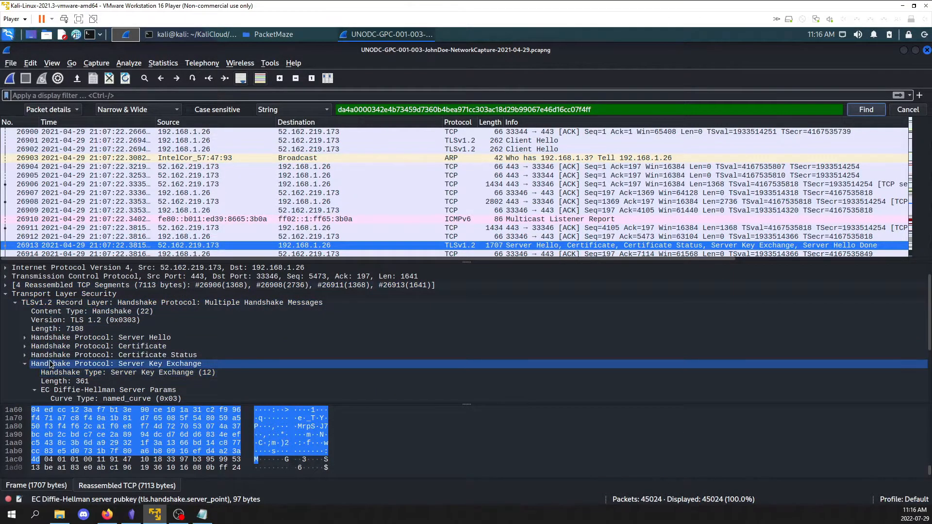
scroll(50, 364, "down", 1)
scroll(63, 368, "down", 1)
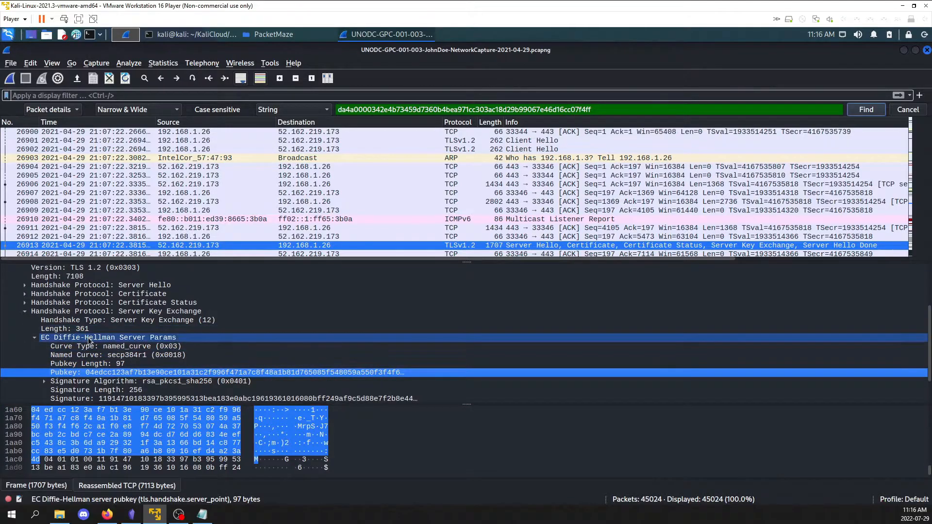
right_click(95, 371)
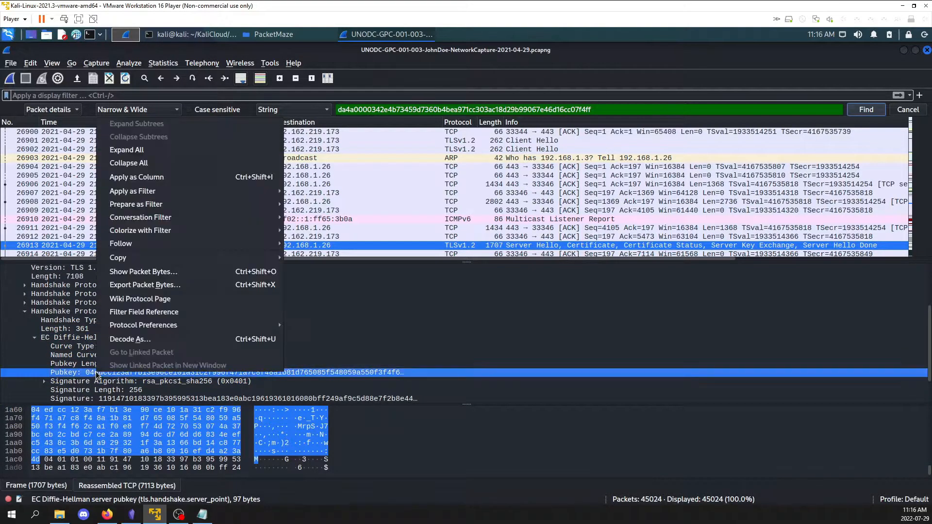
mouse_move(140, 257)
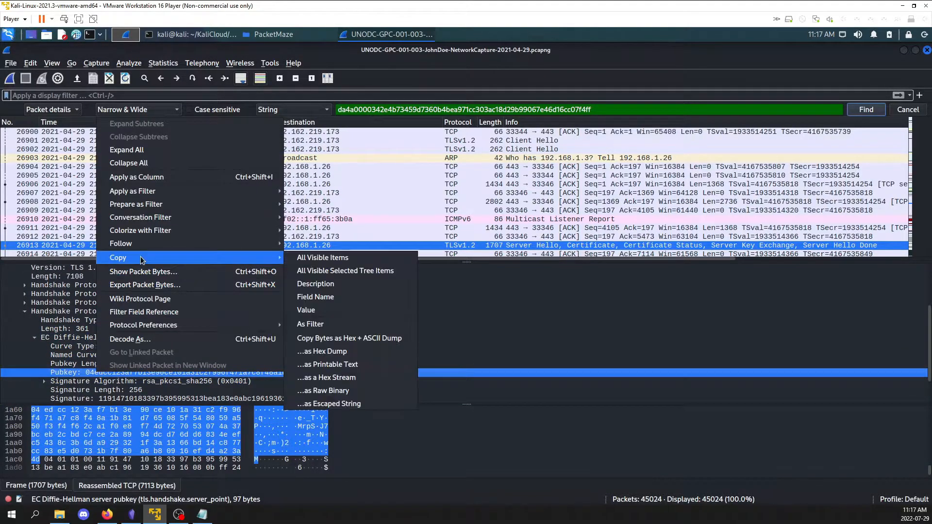
left_click(360, 314)
left_click(229, 98)
key("ctrl+v")
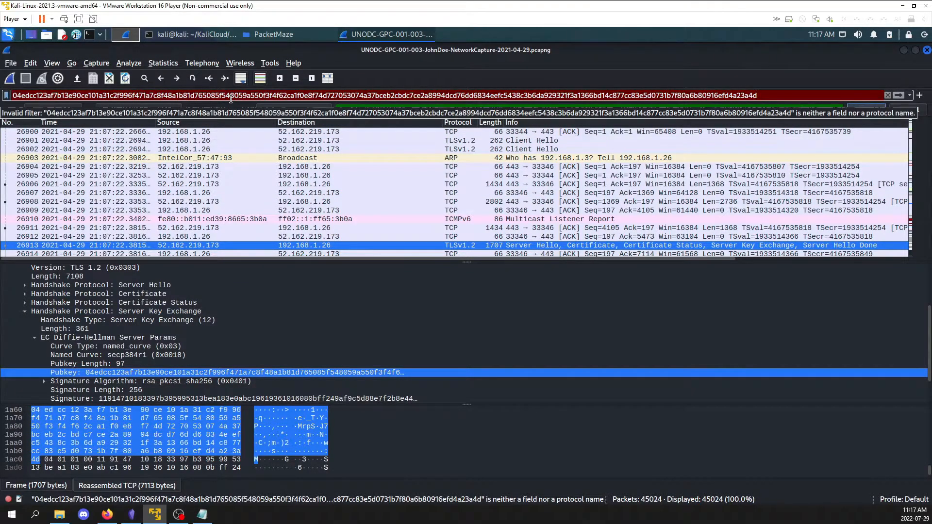
key("ctrl+a")
key("BackSpace")
key("Return")
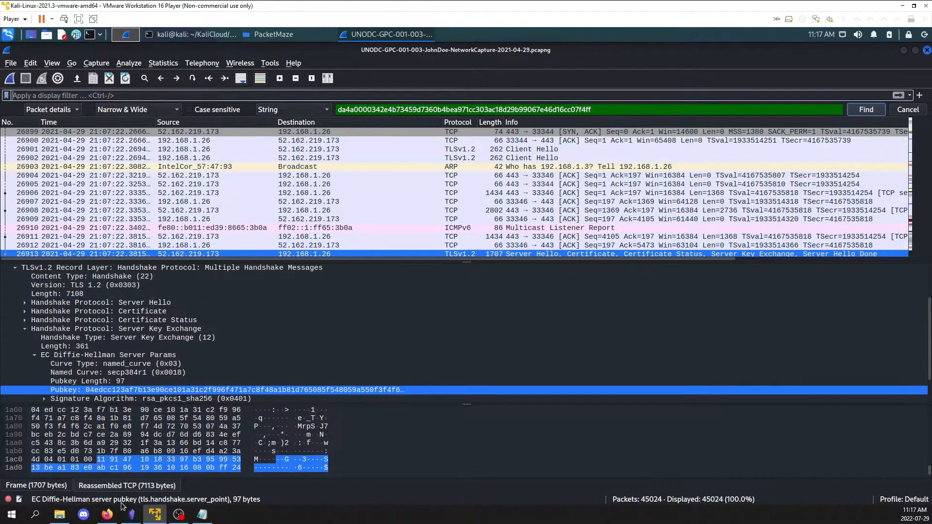
Switch to the browser and read question 8 about the protonmail.com TLS 1.3 client random
left_click(113, 517)
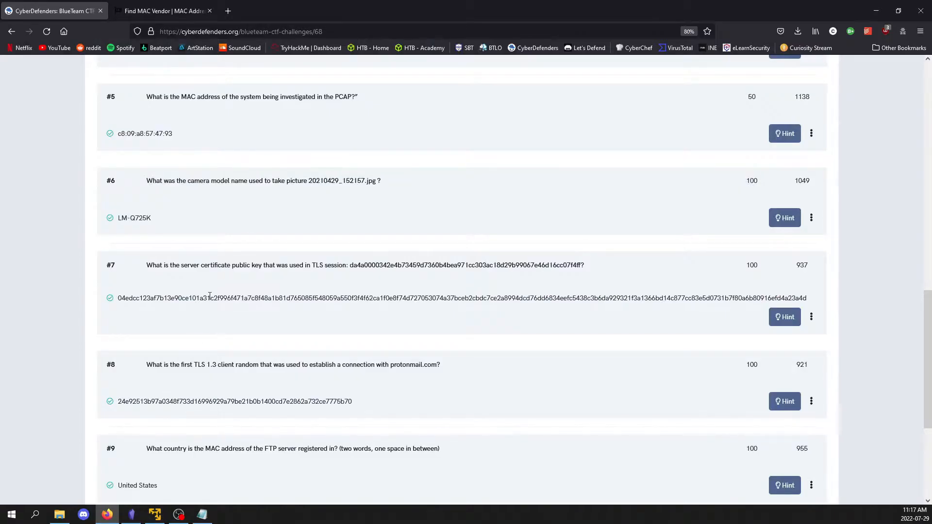
scroll(409, 263, "down", 2)
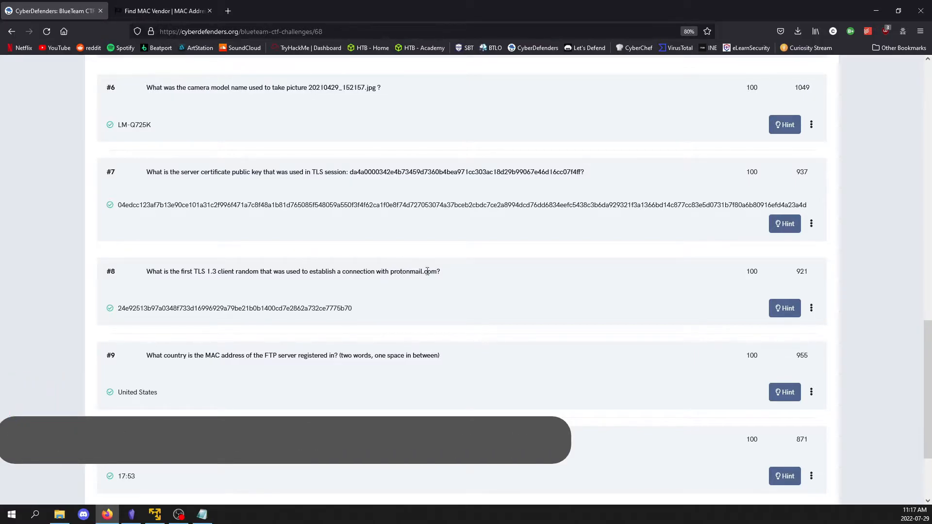
Return to Wireshark, clear the packet search text and apply the display filter tls
left_click(155, 515)
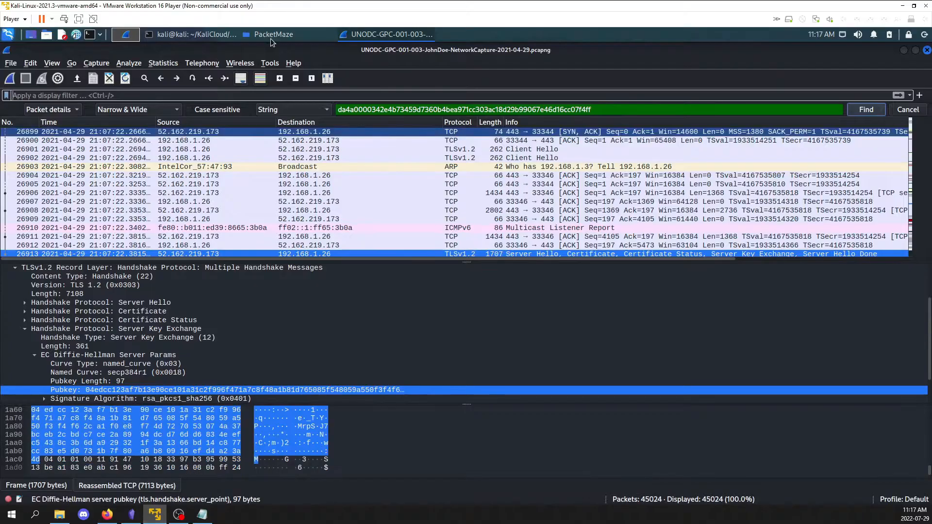
double_click(400, 109)
key("BackSpace")
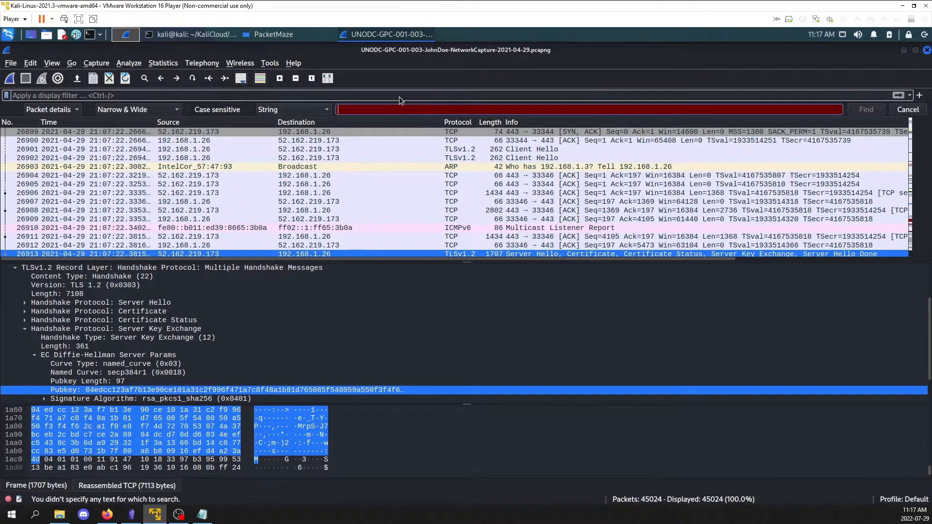
left_click(290, 95)
type("tls")
key("Return")
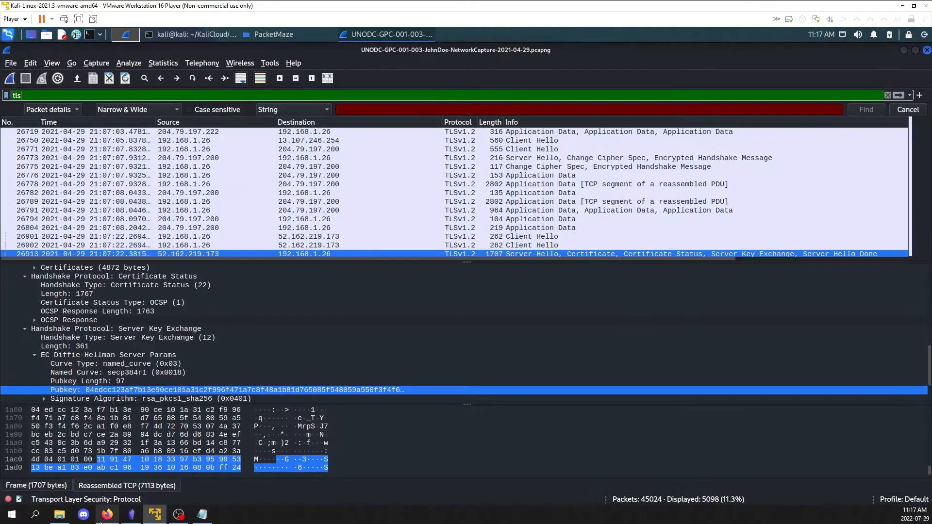
Recheck the TLS version asked about in question 8 on the challenge page
key("alt+Tab")
left_click_drag(194, 271, 209, 271)
left_click(209, 271)
Search the filtered packets' details in Wireshark for the string protonmail.com
left_click(154, 514)
left_click(405, 110)
type("p")
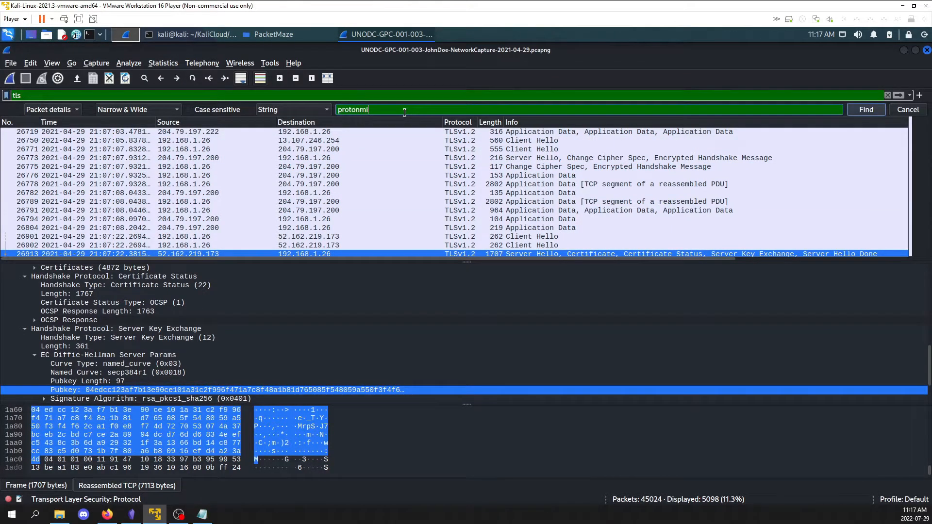
type("rotonmail.com")
key("Return")
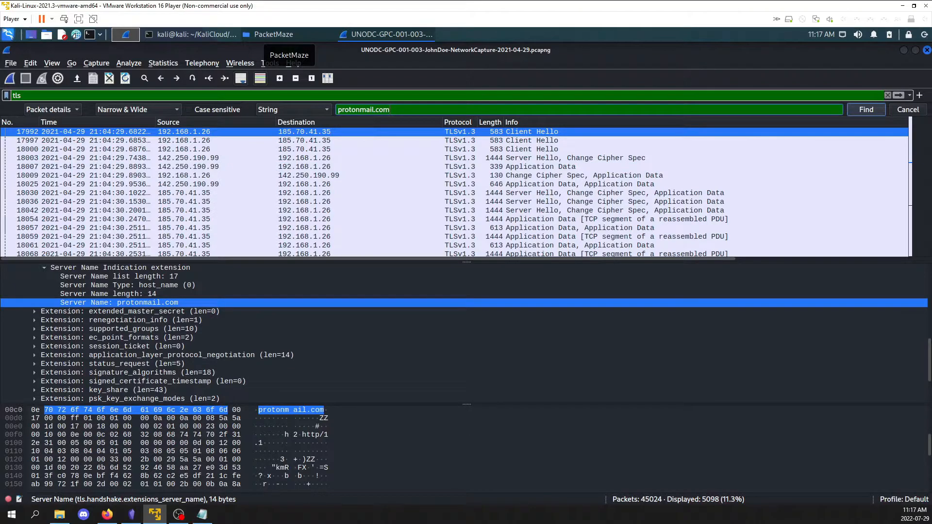
Collapse the server_name extension in packet 17992 and reopen the Client Hello handshake to show its main fields
scroll(146, 373, "up", 1)
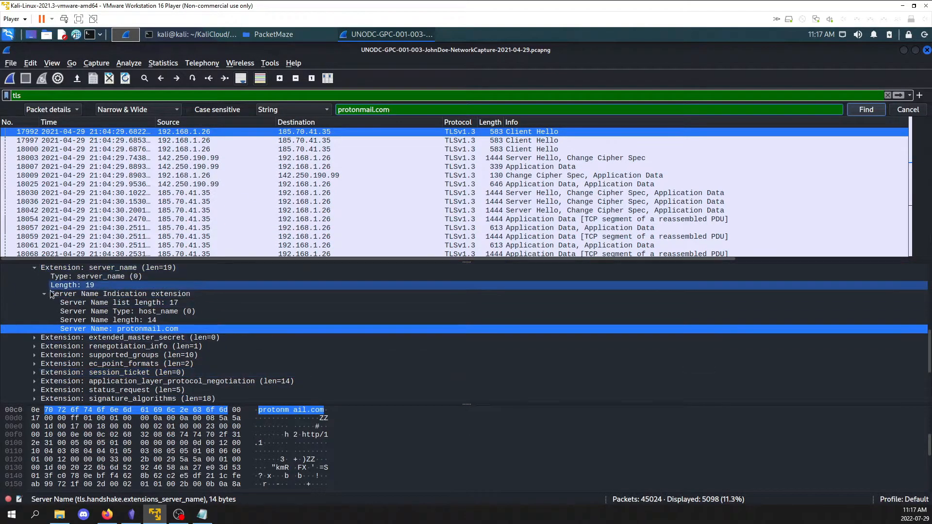
left_click(44, 294)
left_click(37, 269)
scroll(48, 318, "up", 6)
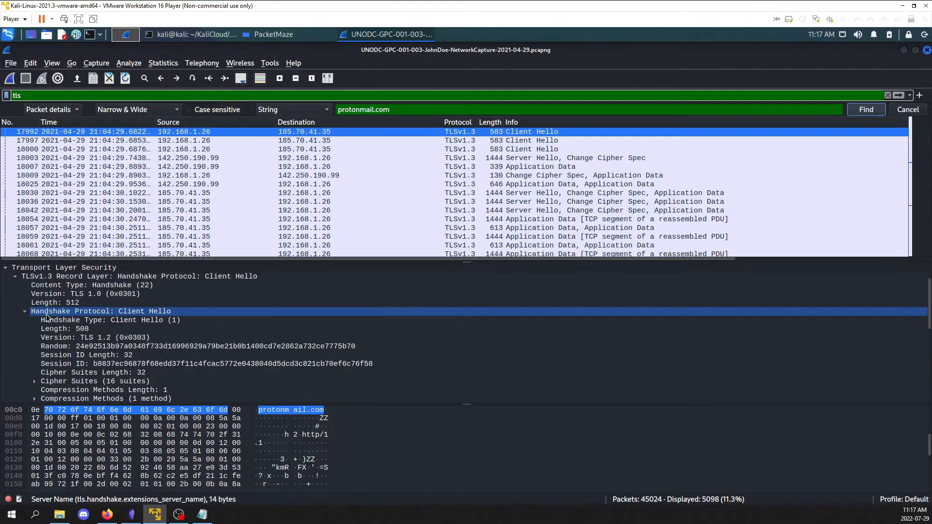
left_click(25, 346)
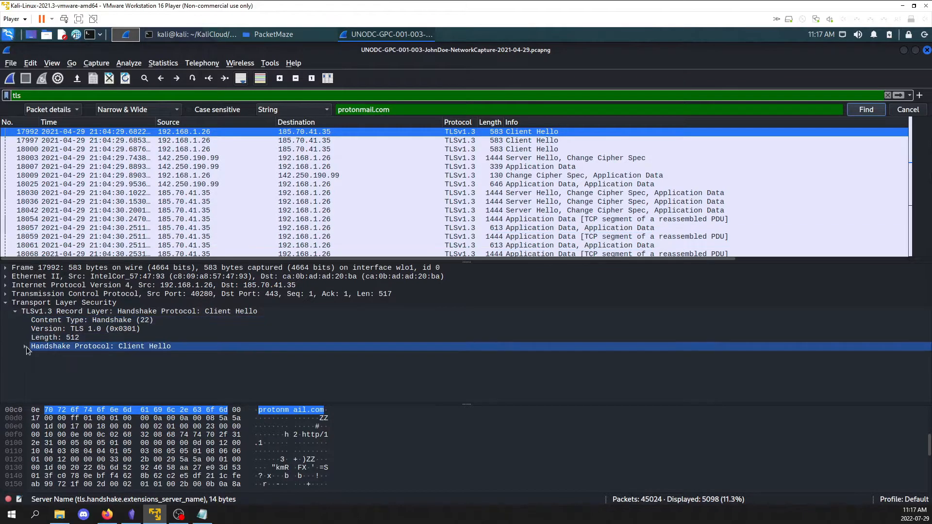
left_click(26, 346)
key("Down")
key("Down")
key("Down")
key("Down")
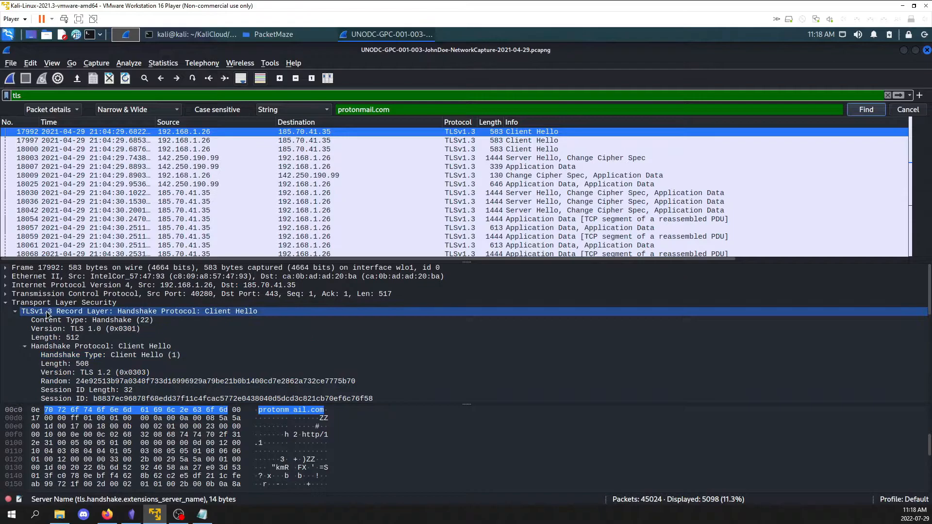
Select the Random field in packet 17992's Client Hello and copy its value
left_click(155, 383)
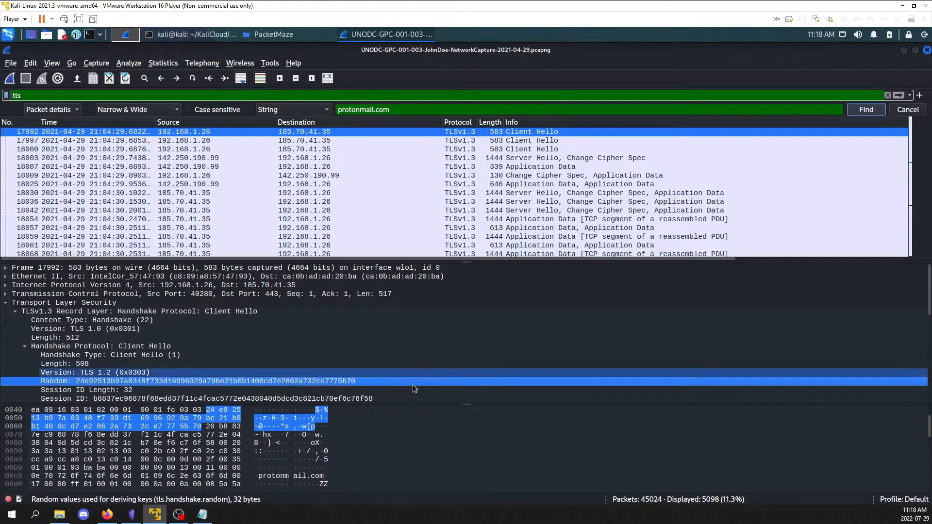
right_click(308, 383)
mouse_move(349, 275)
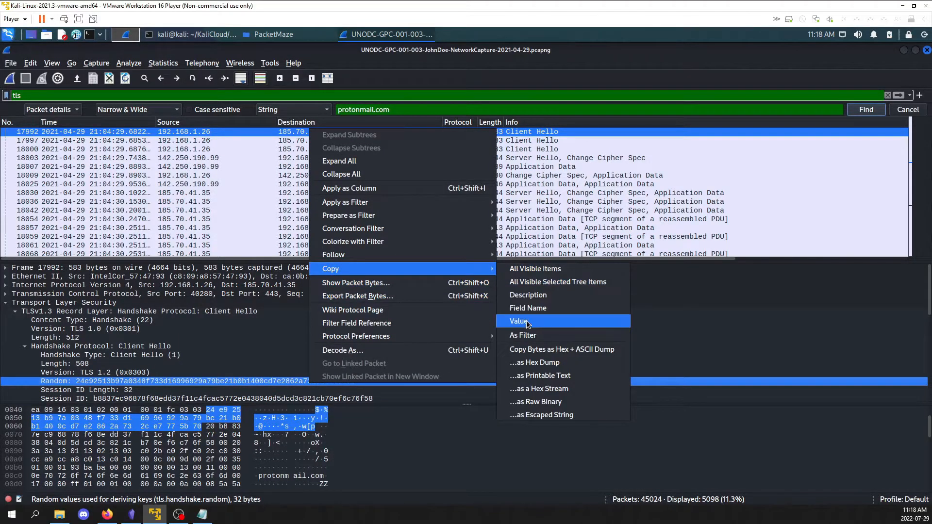
left_click(528, 322)
Read question 9 about the FTP server's MAC address registration country in the browser, and return to Wireshark
left_click(107, 514)
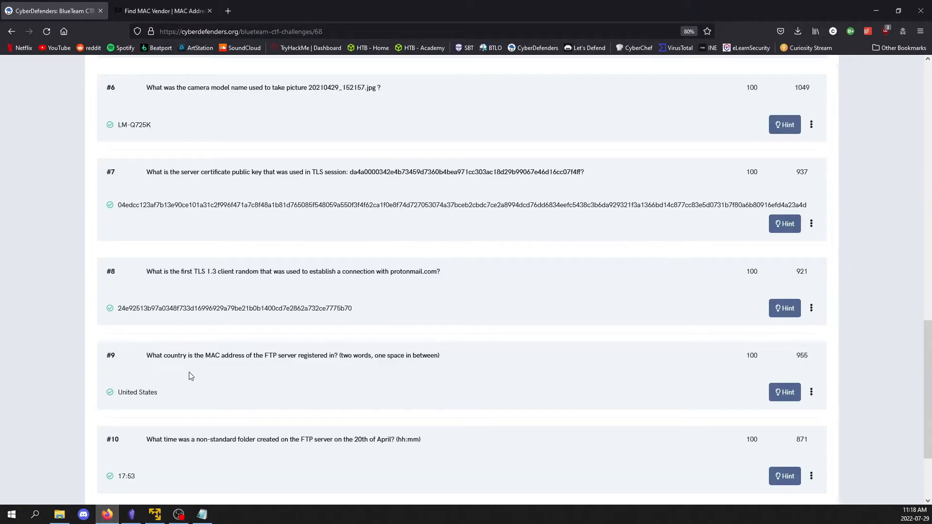
scroll(212, 310, "down", 3)
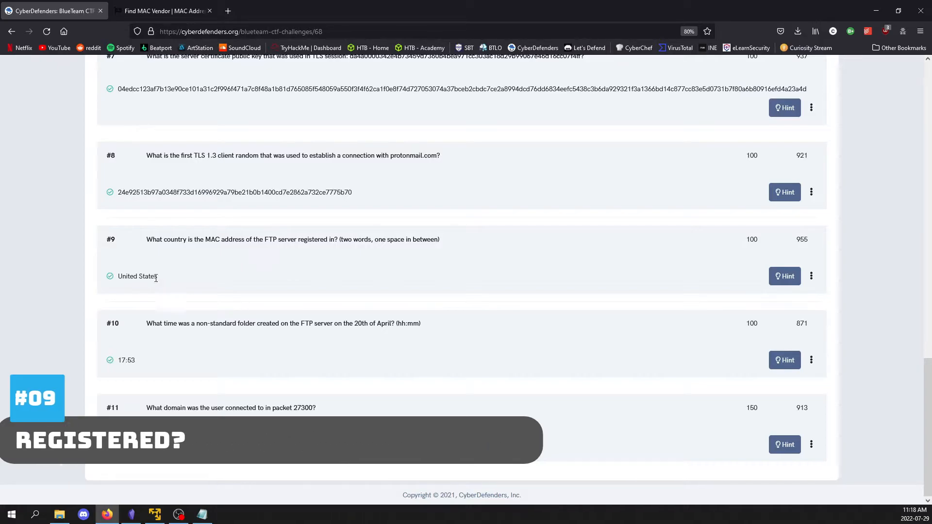
left_click_drag(158, 277, 120, 280)
left_click(123, 280)
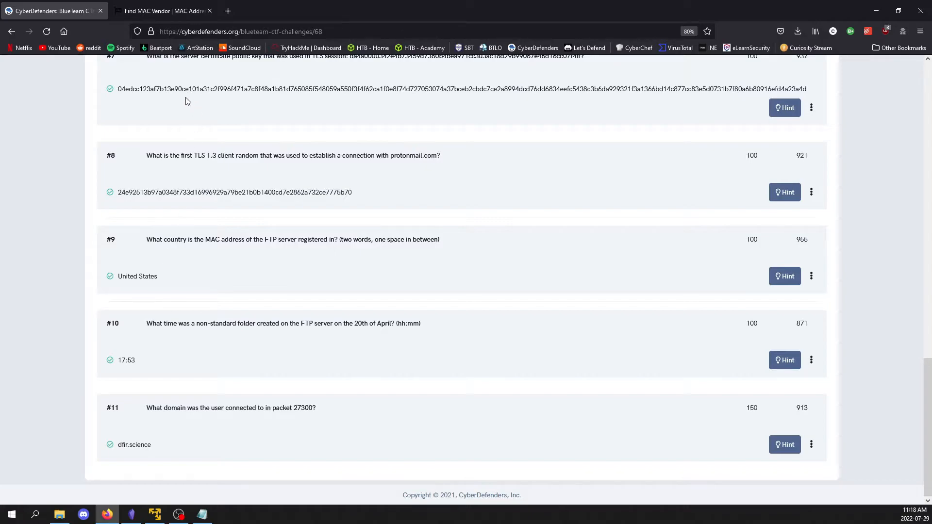
left_click(155, 516)
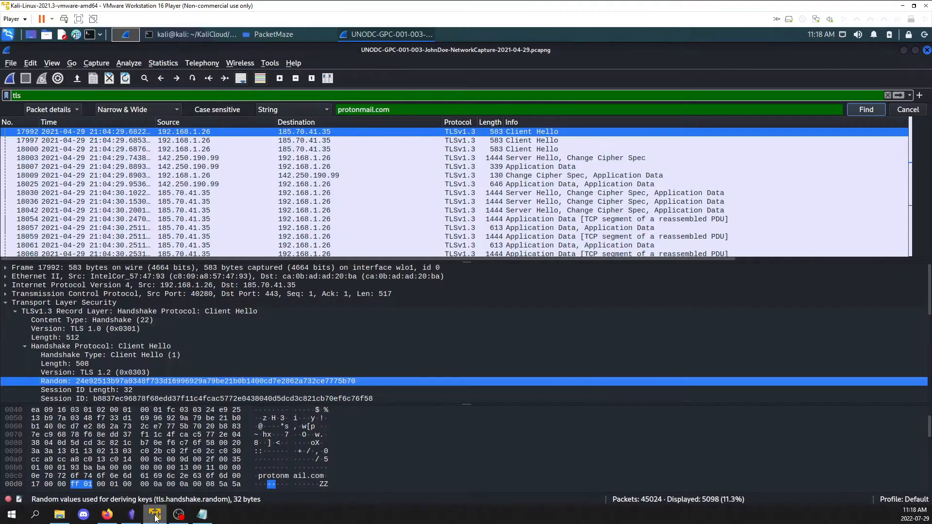
Recheck question 9 in the browser, and in Wireshark filter the capture by ftp and clear the protonmail.com search string
left_click(107, 514)
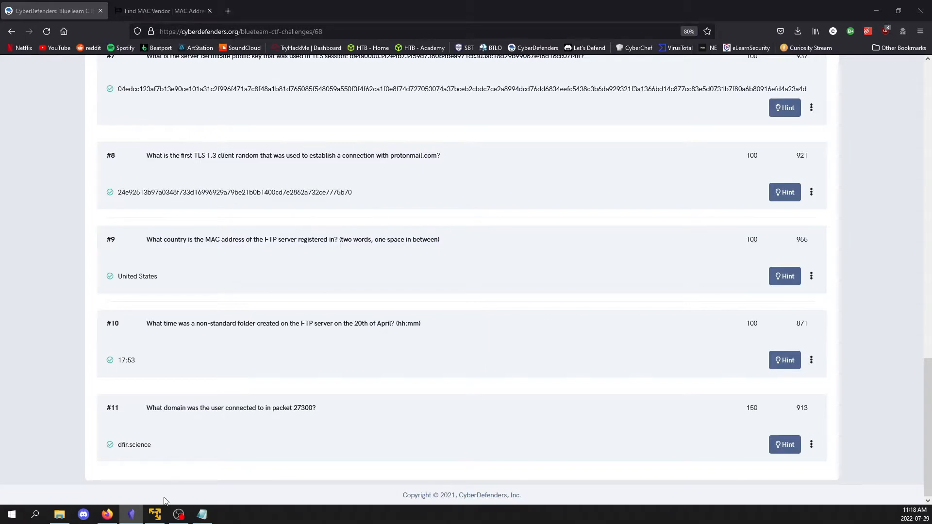
left_click(155, 514)
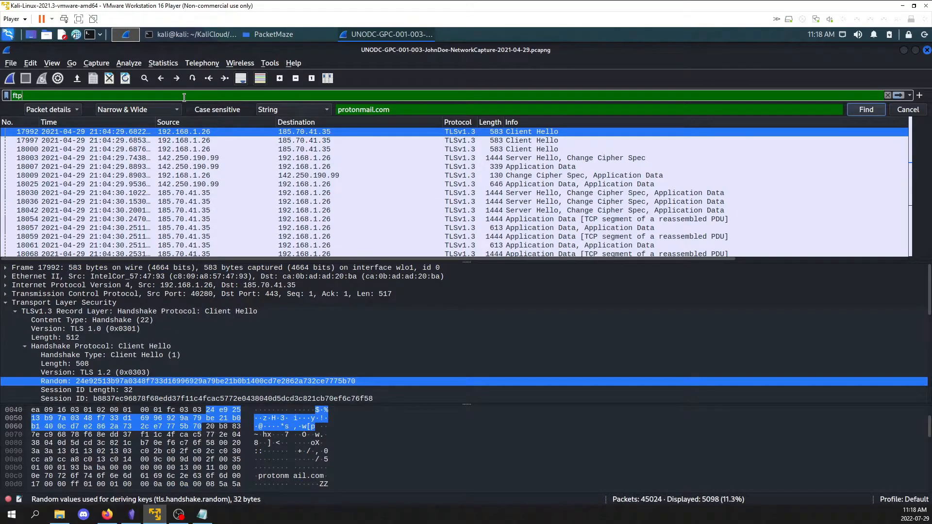
key("Return")
triple_click(405, 110)
key("BackSpace")
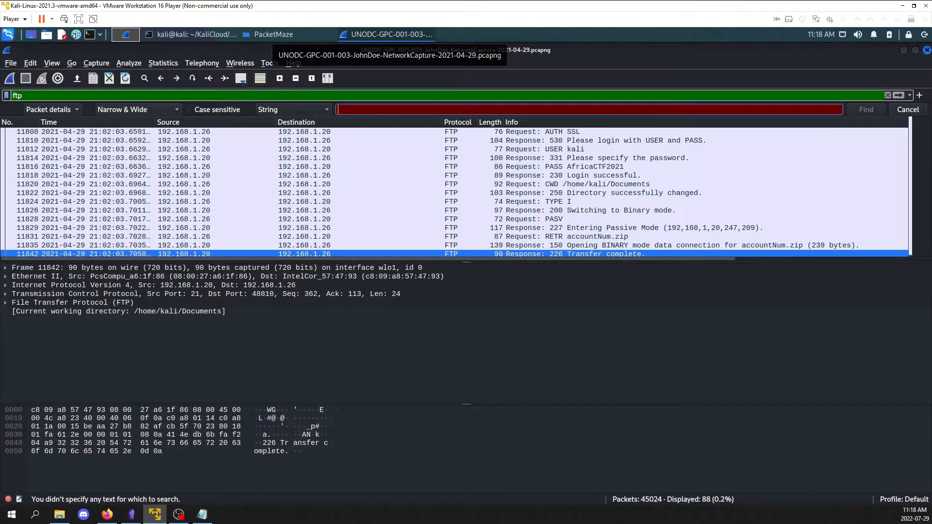
Select packet 11808 and its Ethernet II line to read the FTP server's destination MAC address
left_click(206, 132)
left_click(196, 277)
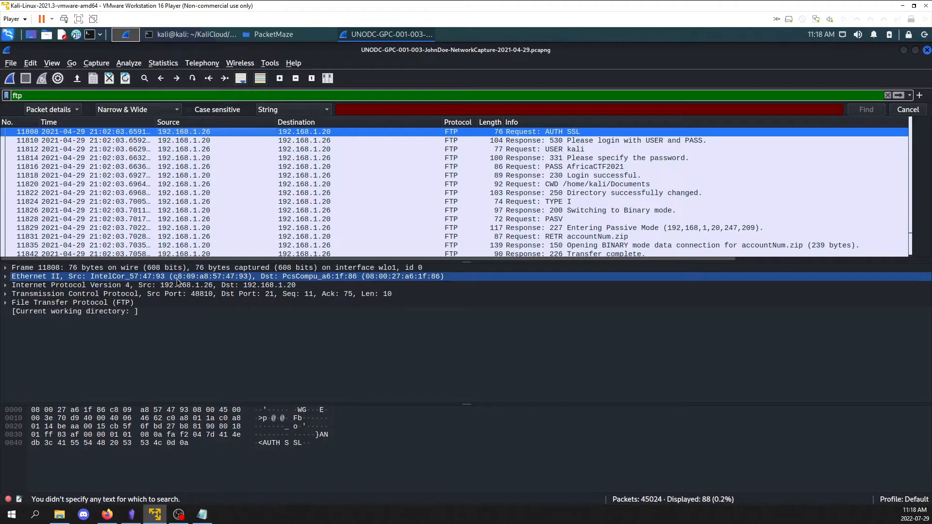
left_click(372, 277)
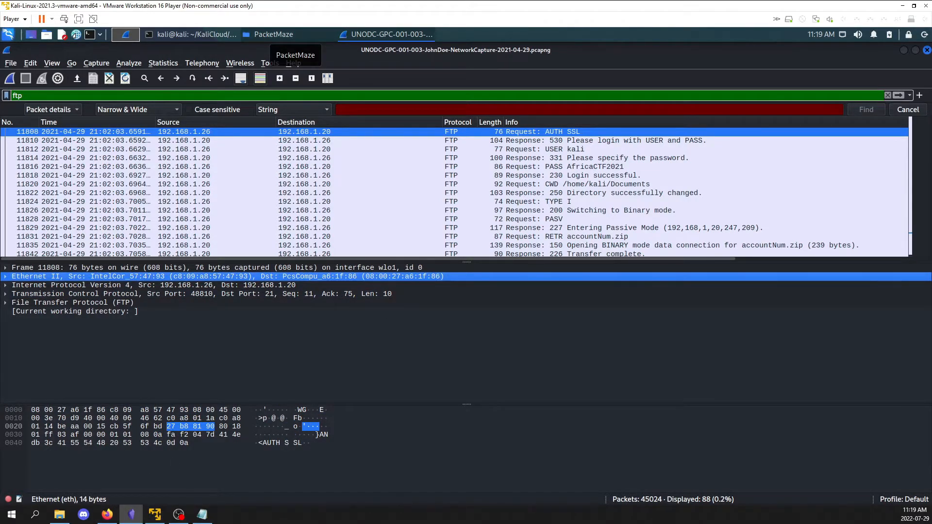
Look up the MAC address 08:00:27:a6:1f:86 on the MAC Address Lookup site in the browser and examine the vendor's address
left_click(108, 514)
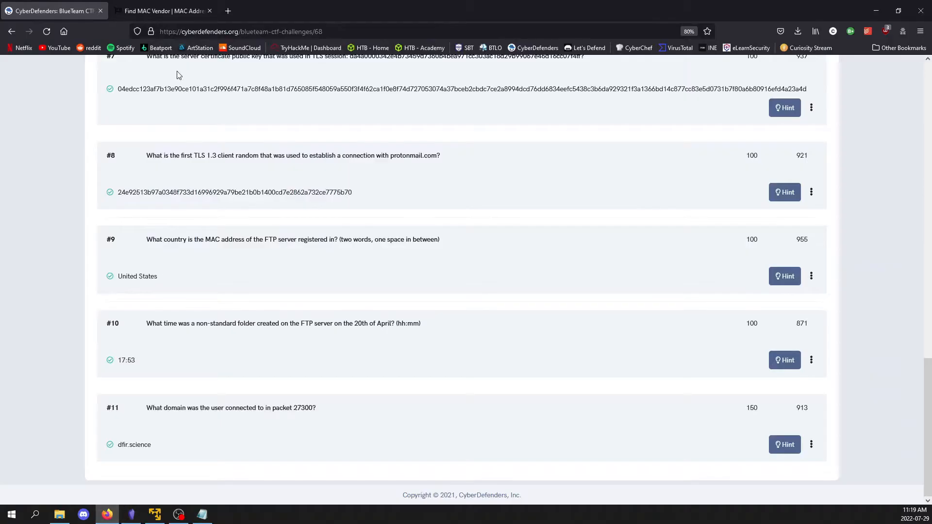
left_click(164, 10)
left_click(468, 163)
key("ctrl+v")
key("Return")
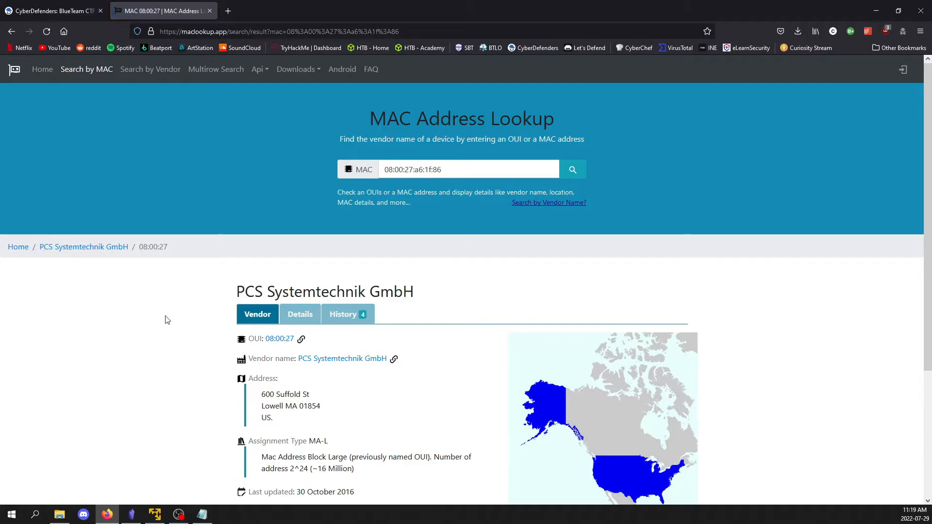
scroll(165, 315, "down", 4)
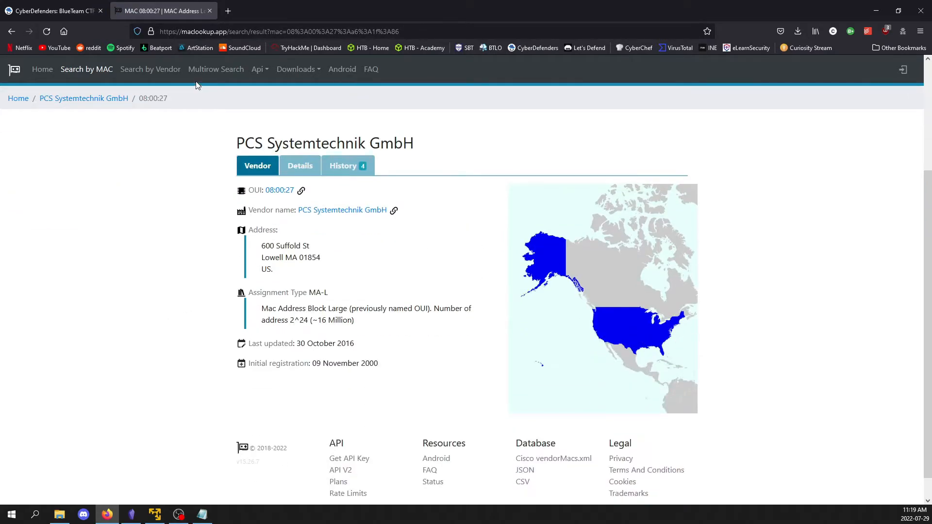
Compare the MAC vendor's country with the answer to question 9 on the CyberDefenders page
left_click(47, 14)
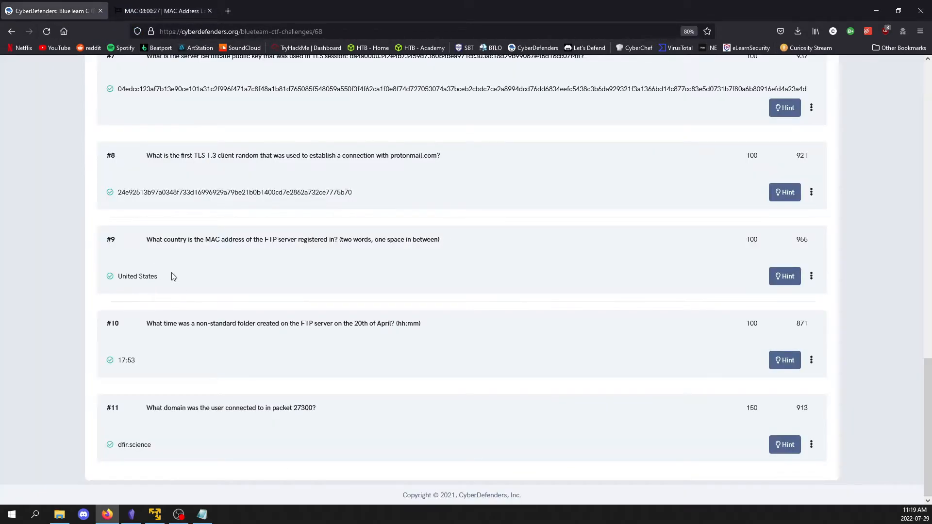
left_click_drag(172, 275, 117, 276)
left_click(219, 295)
Switch to Wireshark and apply the display filter ip.src == 192.168.1.20 && ftp-data
left_click(155, 514)
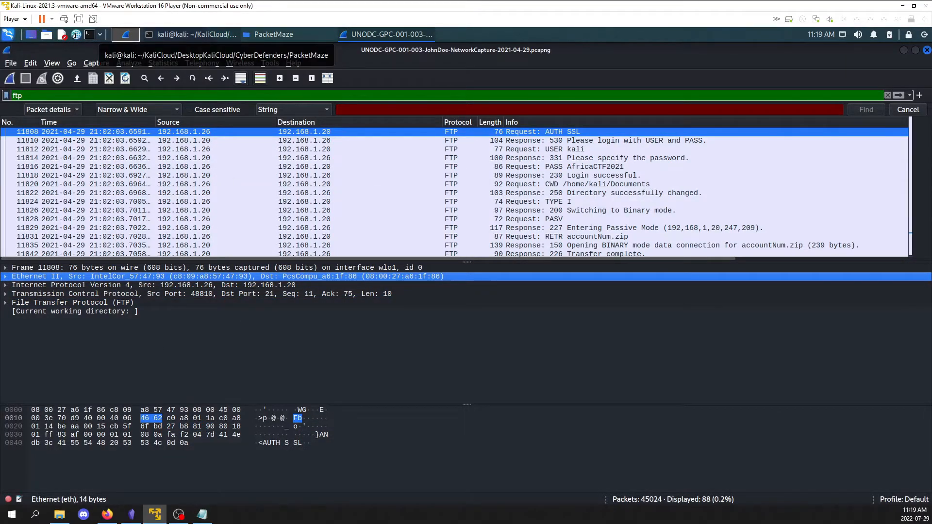
triple_click(289, 95)
key("ctrl+v")
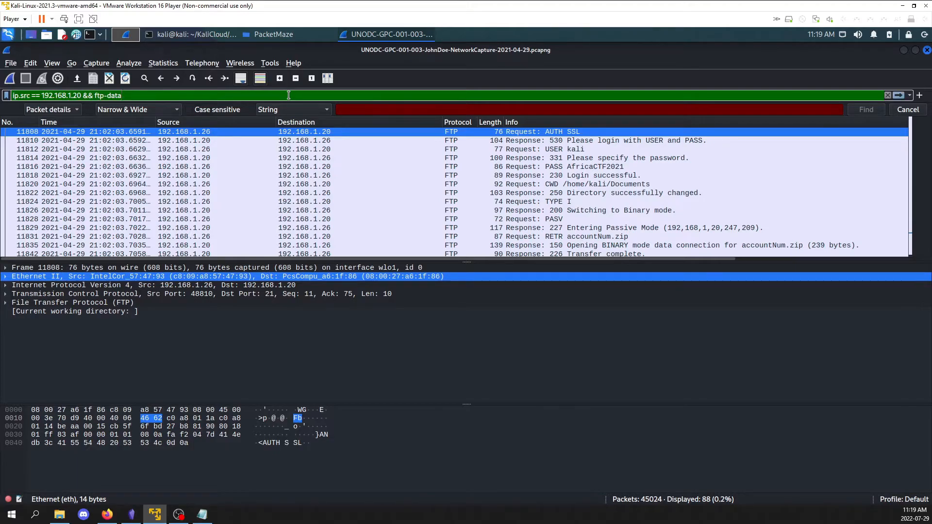
key("Return")
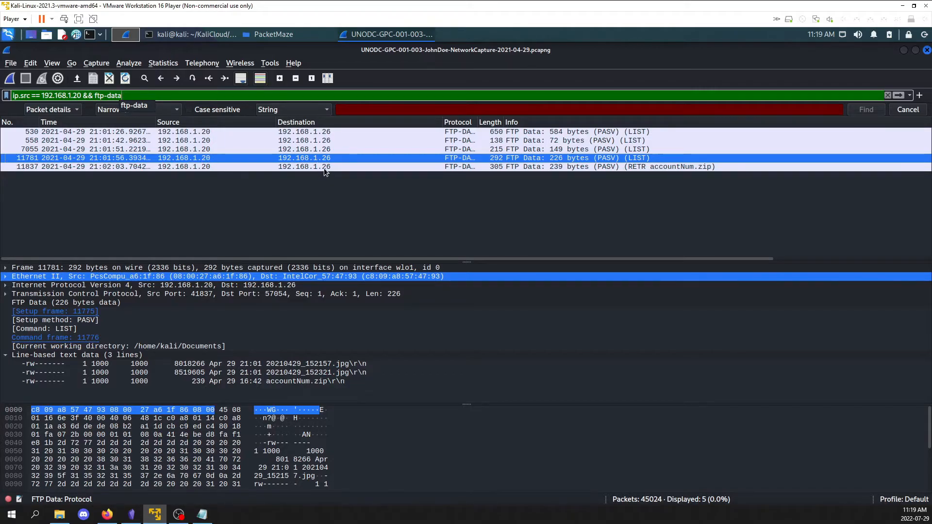
Select packet 530 and examine the directory listing in its line-based text data for the folder dated April 20
left_click(320, 139)
left_click(320, 132)
scroll(232, 351, "down", 2)
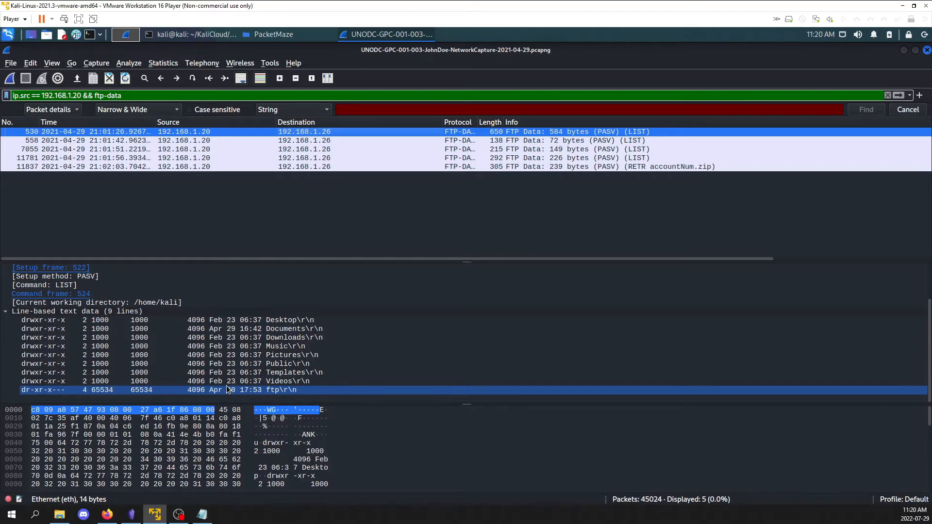
Copy the packet number 27300 from question 11 on the CyberDefenders page and return to Wireshark
left_click(107, 515)
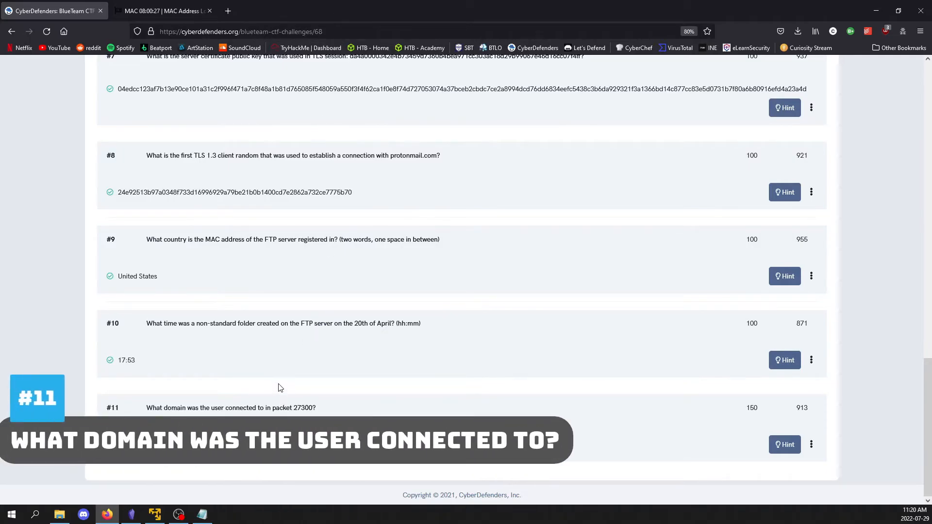
left_click_drag(294, 409, 313, 408)
right_click(308, 413)
left_click(343, 245)
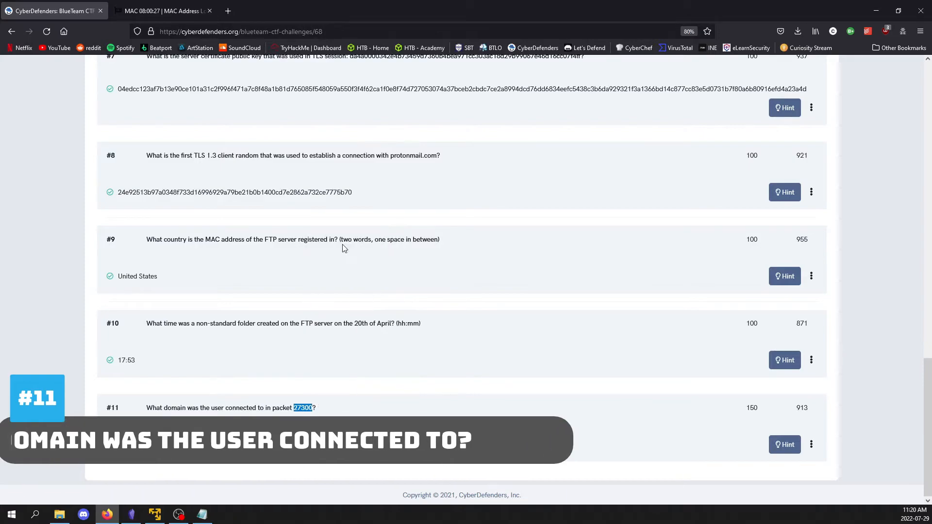
left_click(155, 514)
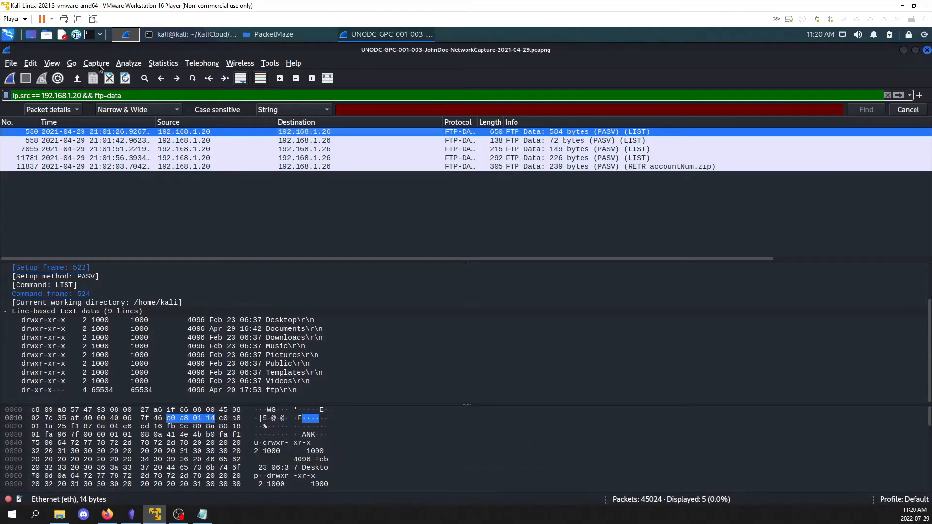
left_click(72, 63)
left_click(90, 74)
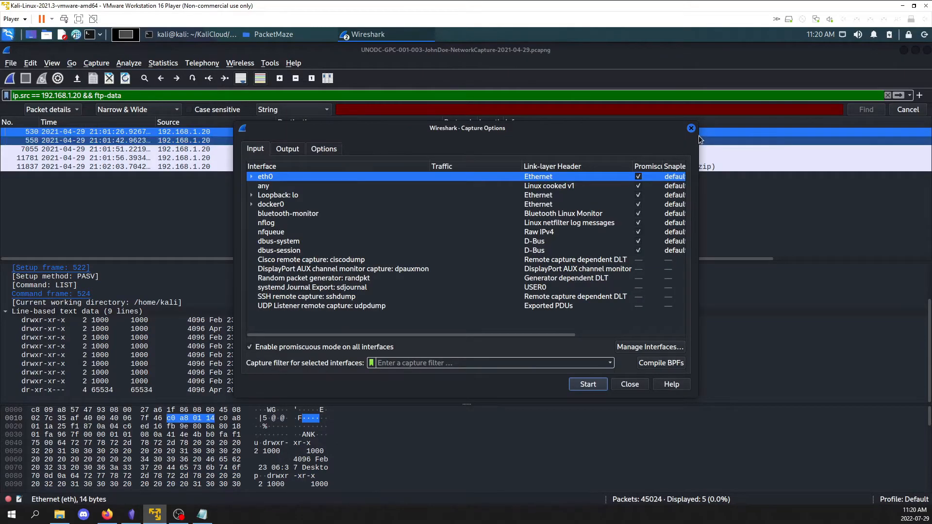
left_click(691, 128)
Try to go to packet 27300 with the ftp-data display filter still applied
left_click(73, 65)
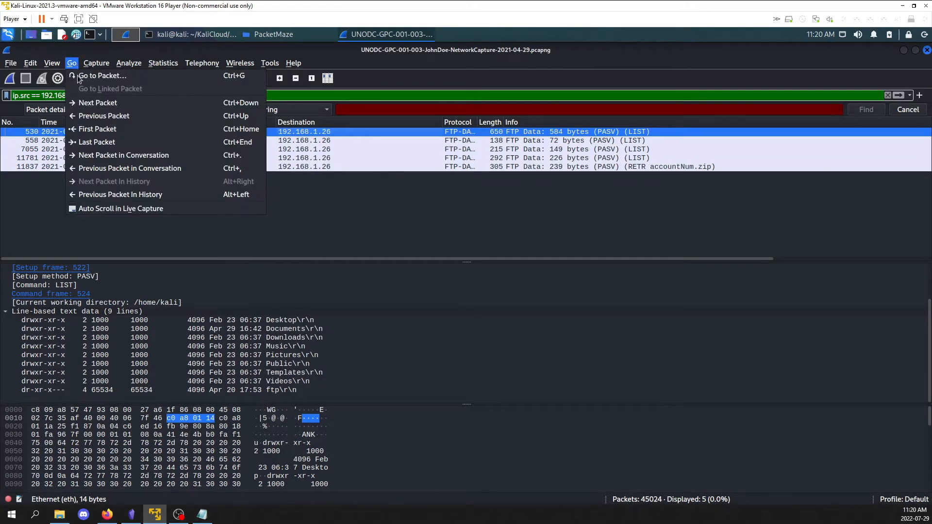
left_click(78, 76)
type("27300")
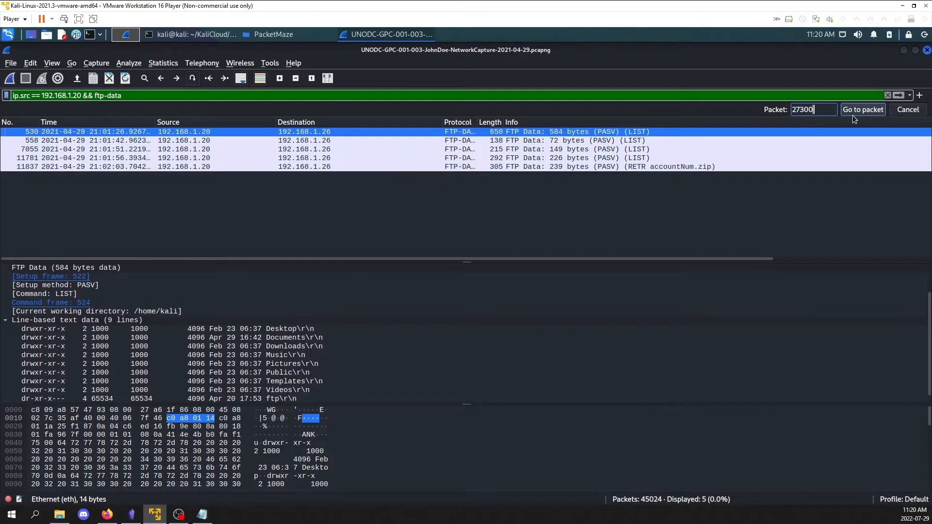
left_click(858, 110)
Clear the display filter to list all packets of the capture
left_click(829, 92)
key("ctrl+a")
key("BackSpace")
key("Return")
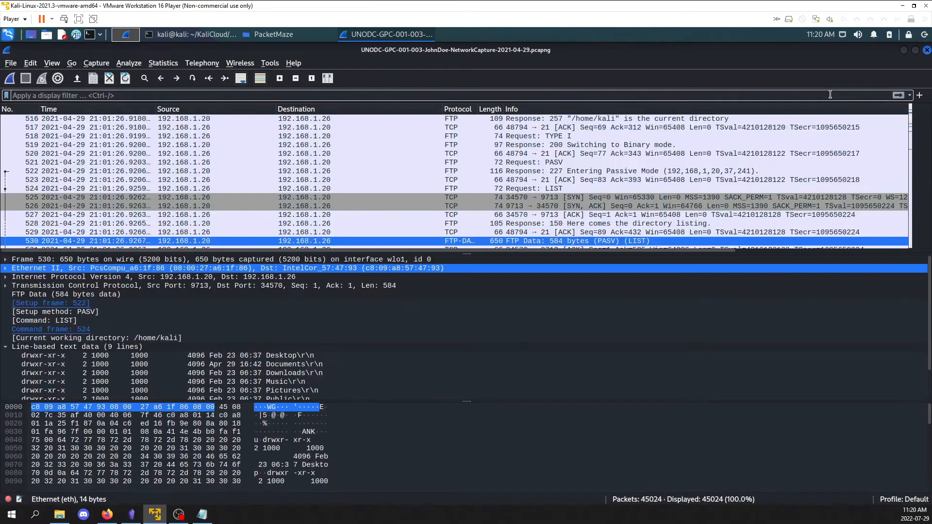
Go to packet 27300 in the unfiltered packet list
left_click(71, 63)
left_click(80, 76)
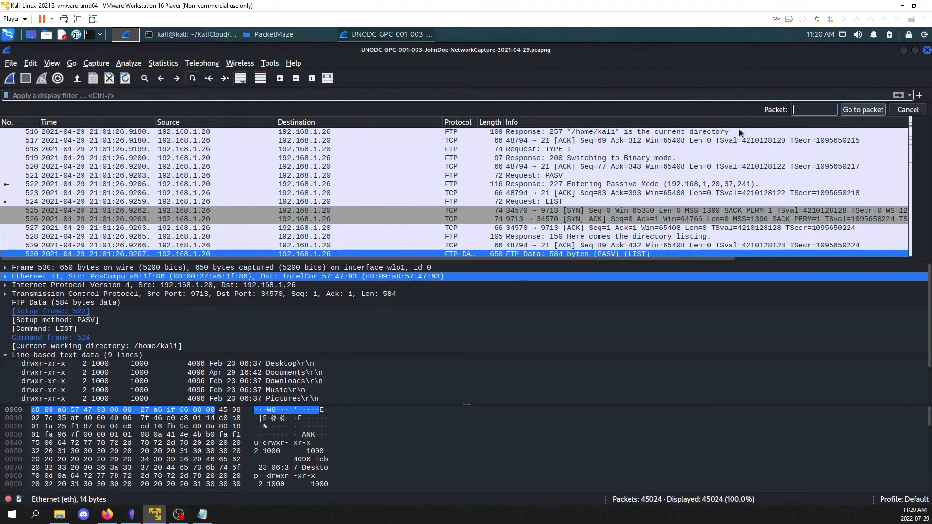
type("27300")
left_click(852, 111)
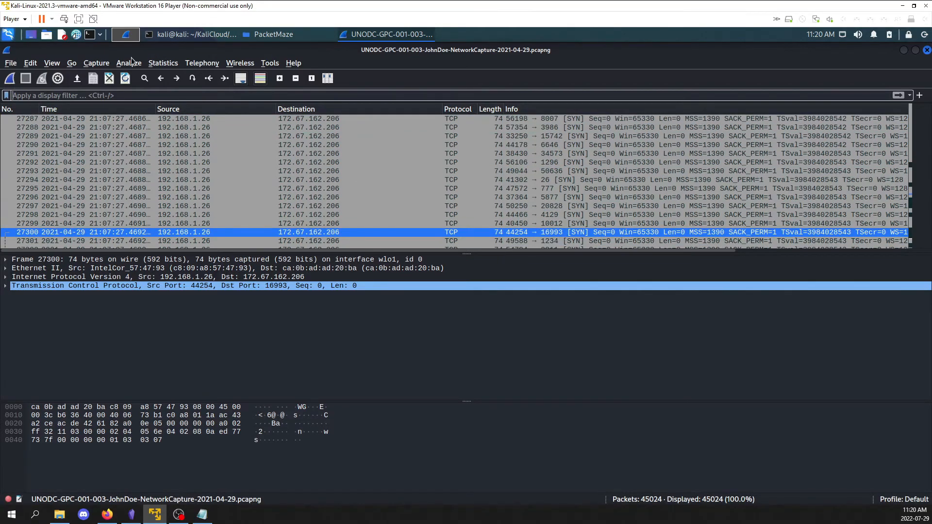
Open the capture's Resolved Addresses statistics, reread question 11 about the connected domain in the browser, and return to Wireshark
left_click(164, 64)
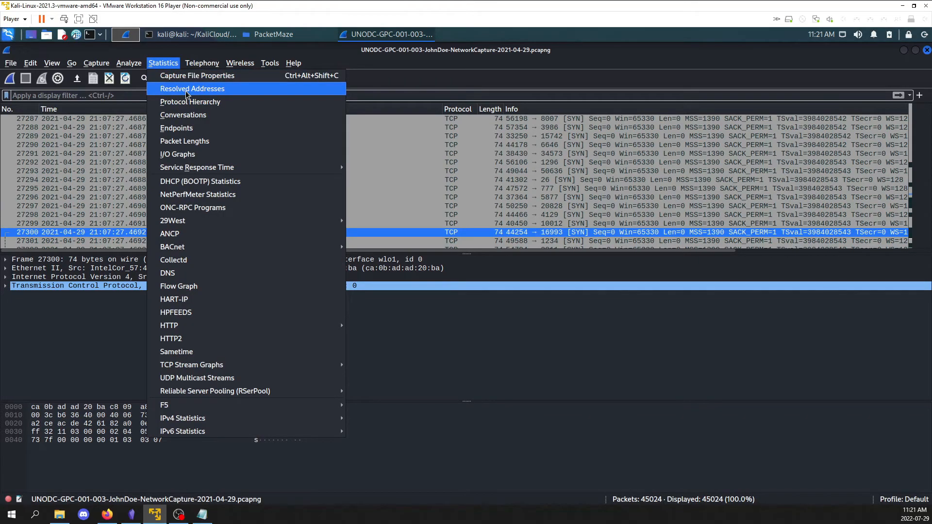
left_click(188, 92)
left_click(107, 514)
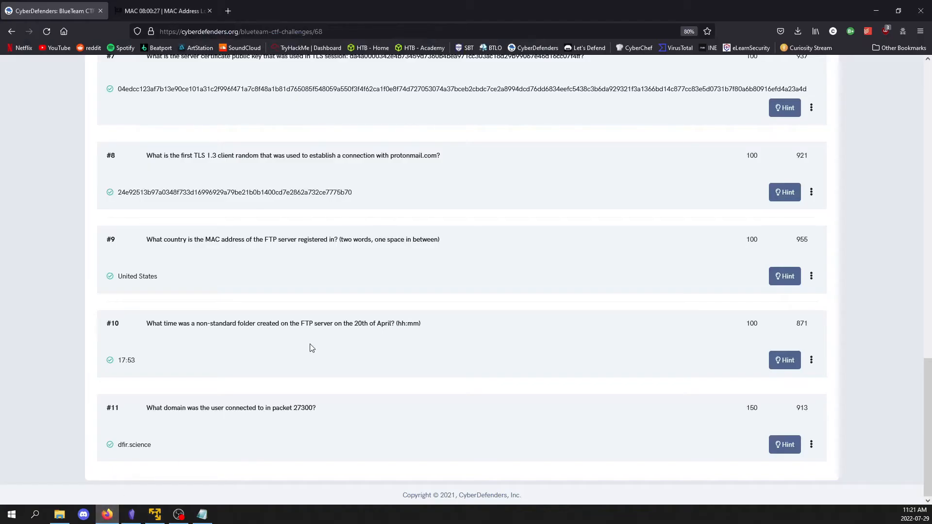
left_click_drag(210, 411, 265, 410)
left_click(176, 481)
left_click(155, 515)
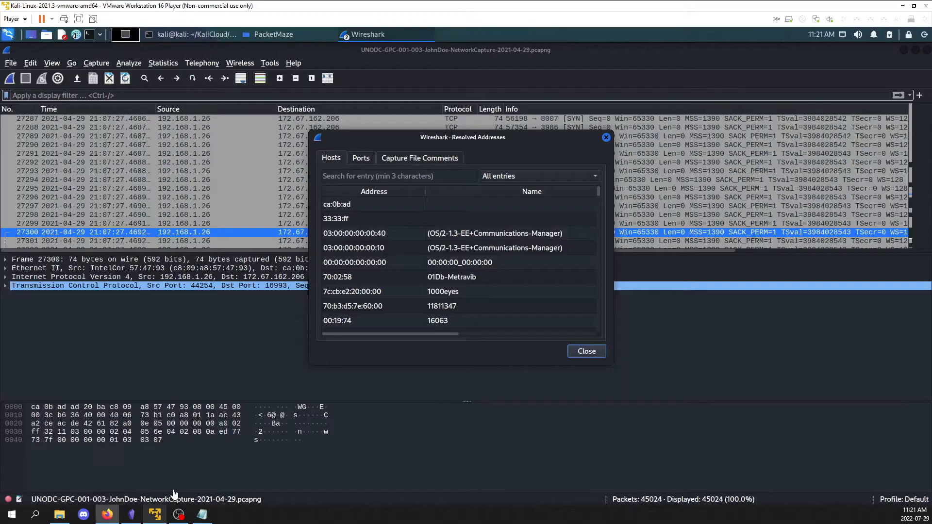
Search the resolved hosts for packet 27300's destination address, 172.67.162.206
left_click(402, 177)
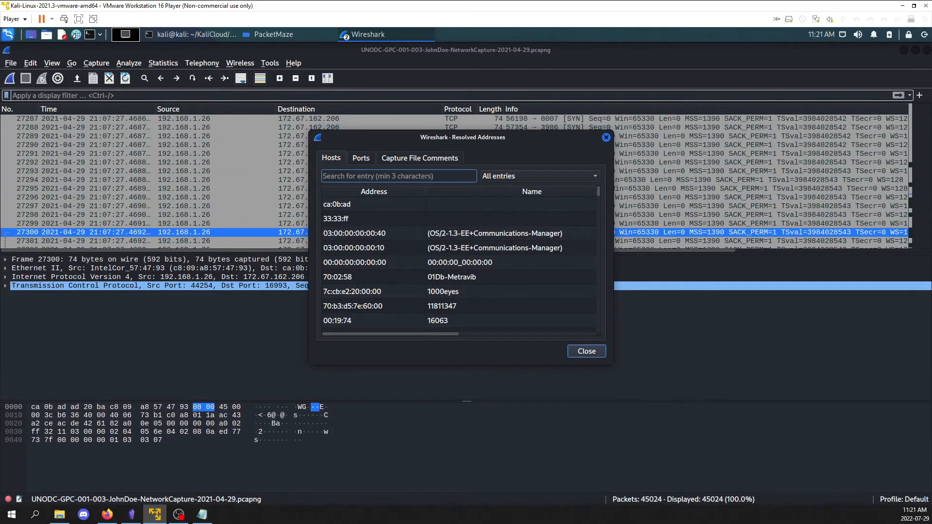
key("alt+Tab")
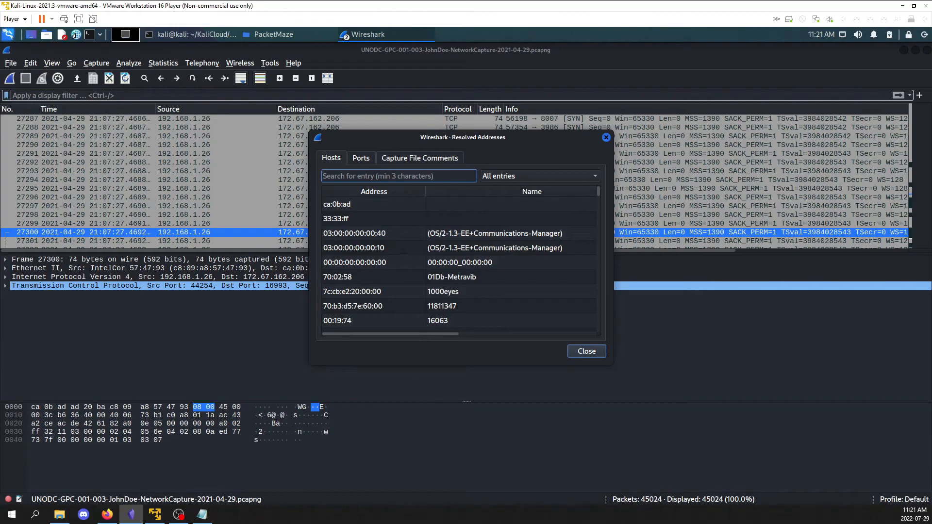
left_click(575, 138)
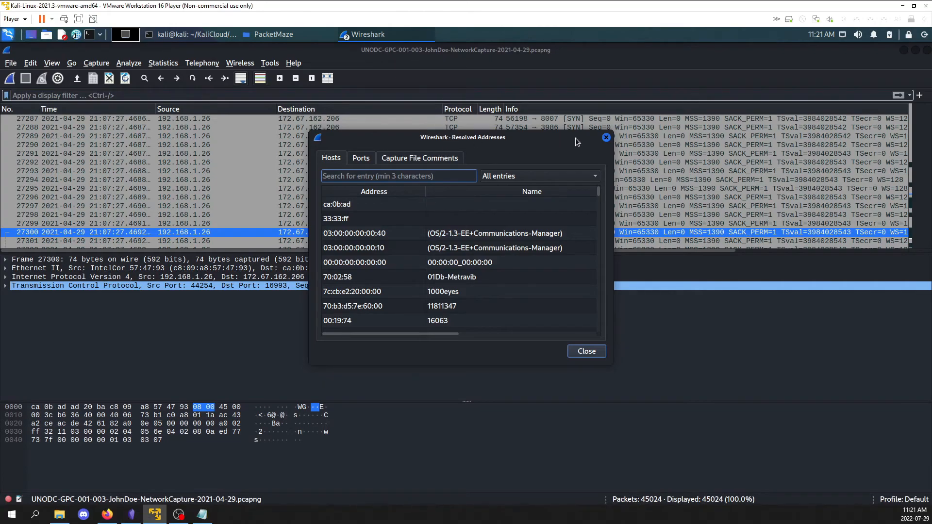
left_click_drag(491, 135, 617, 130)
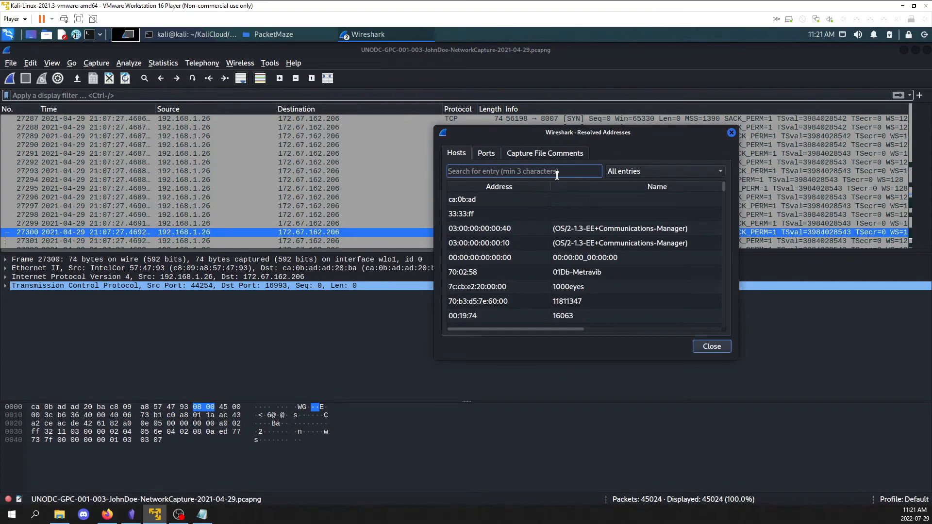
key("ctrl+v")
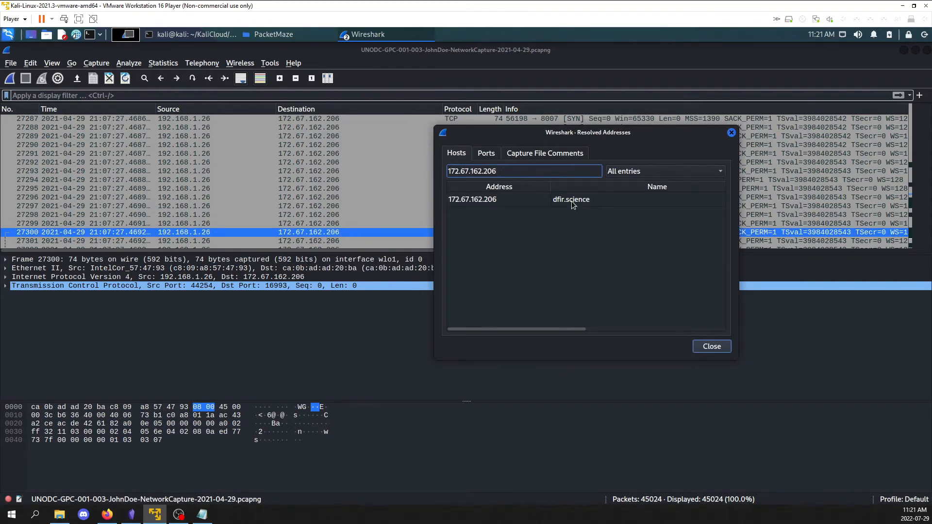
Compare the resolved domain with question 11's answer in the browser, and return to the PacketMaze challenge overview
left_click(107, 514)
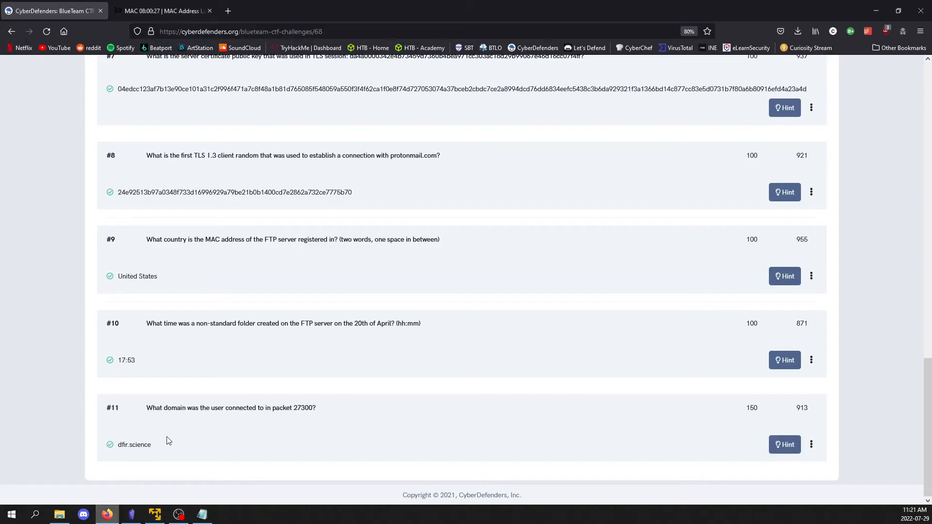
triple_click(125, 447)
left_click(75, 374)
scroll(79, 375, "up", 15)
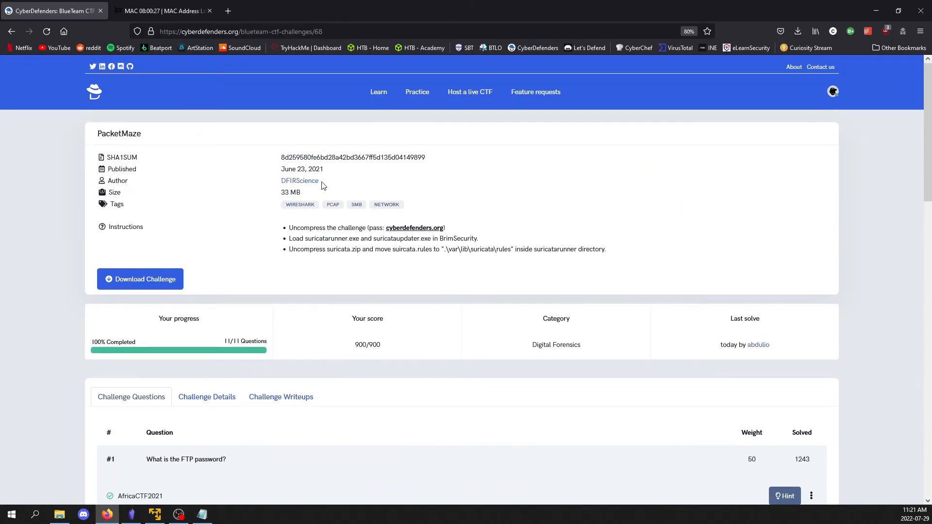
View the challenge author's DFIRScience Twitter profile in a new tab, and close that tab
middle_click(306, 181)
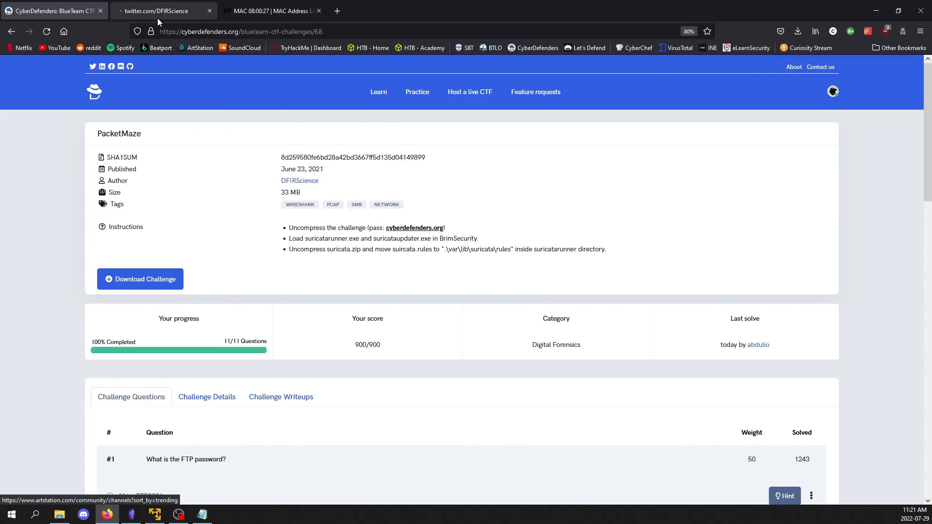
left_click(156, 16)
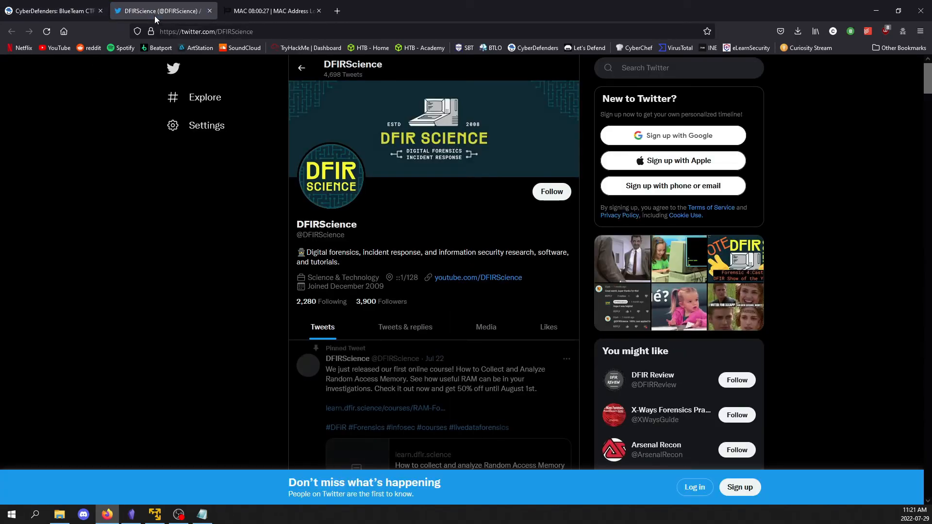
left_click(209, 10)
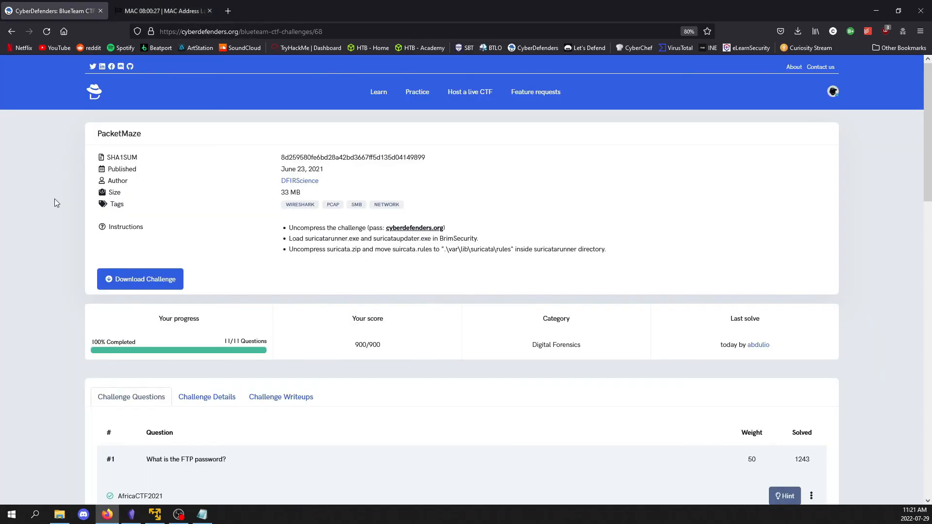